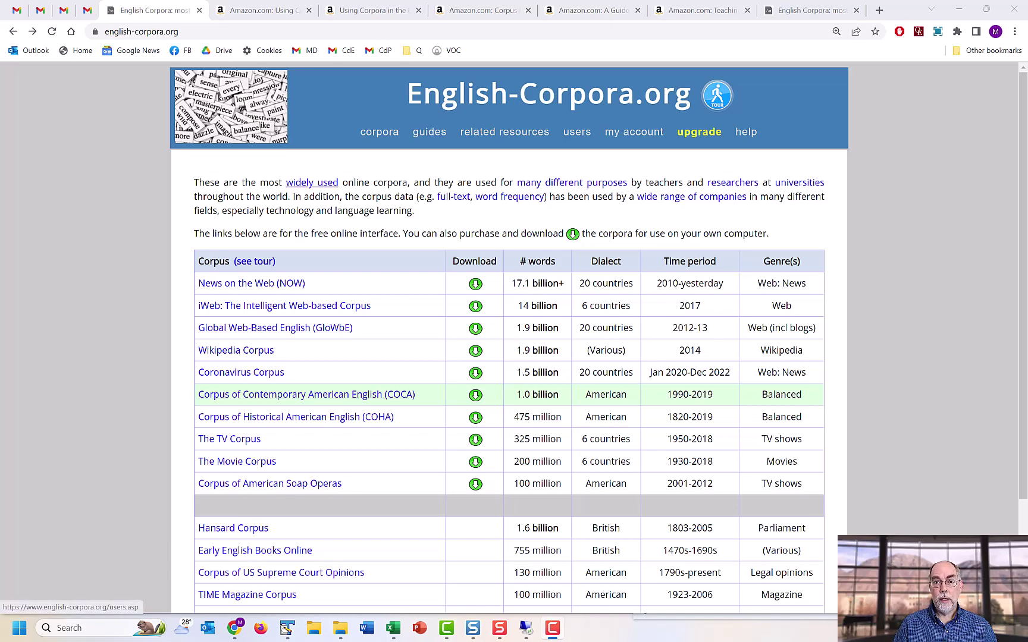
# Follow the 'widely used' link to the page listing who uses the online corpora
pyautogui.click(312, 184)
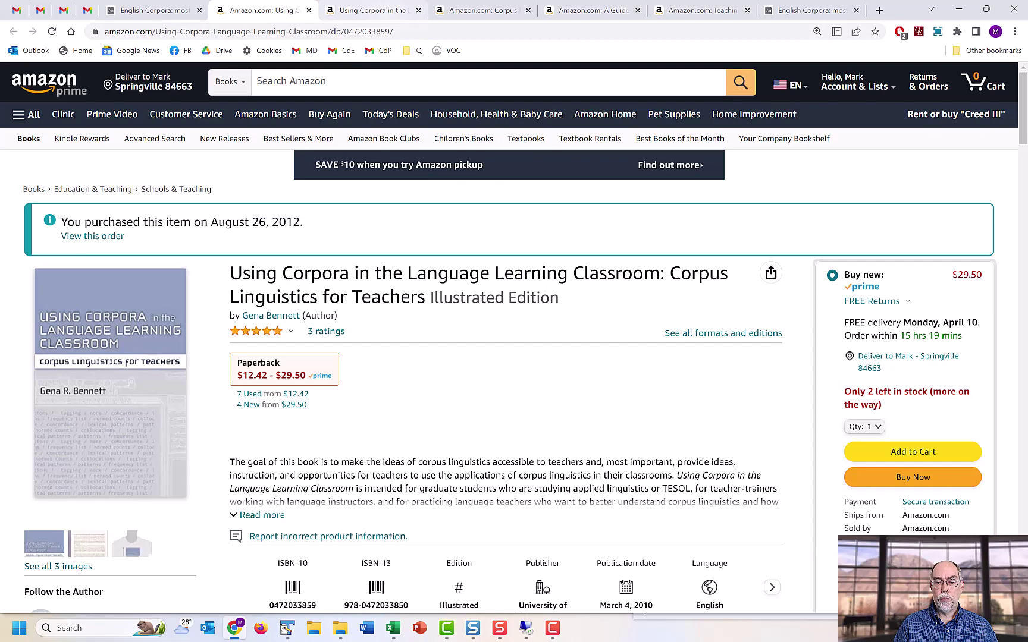
# Browse the Amazon listings for each corpus-teaching book, ending on Teaching English with Corpora
pyautogui.click(369, 10)
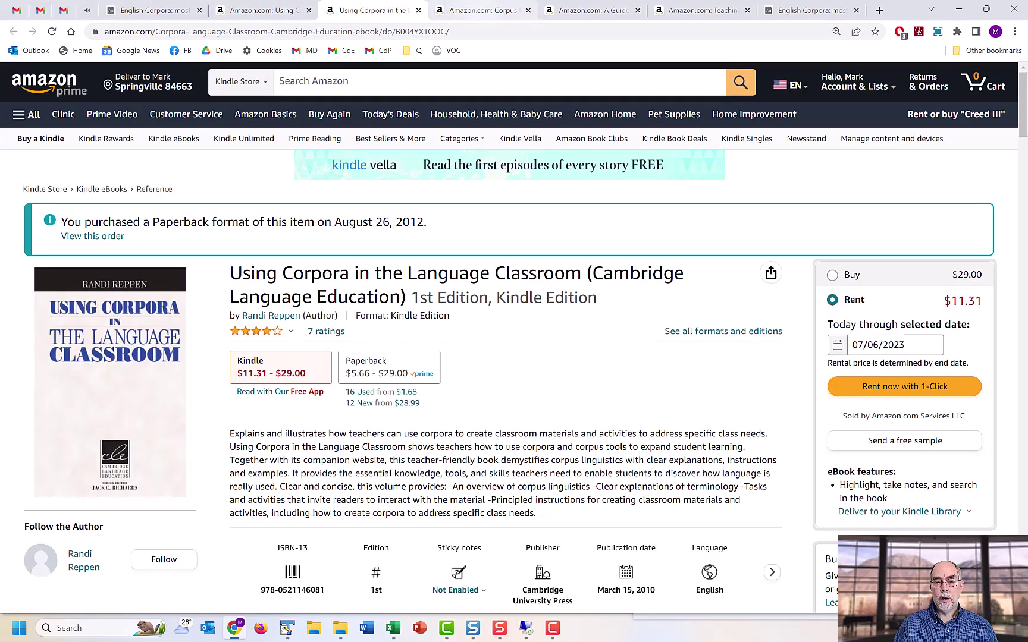
pyautogui.click(482, 10)
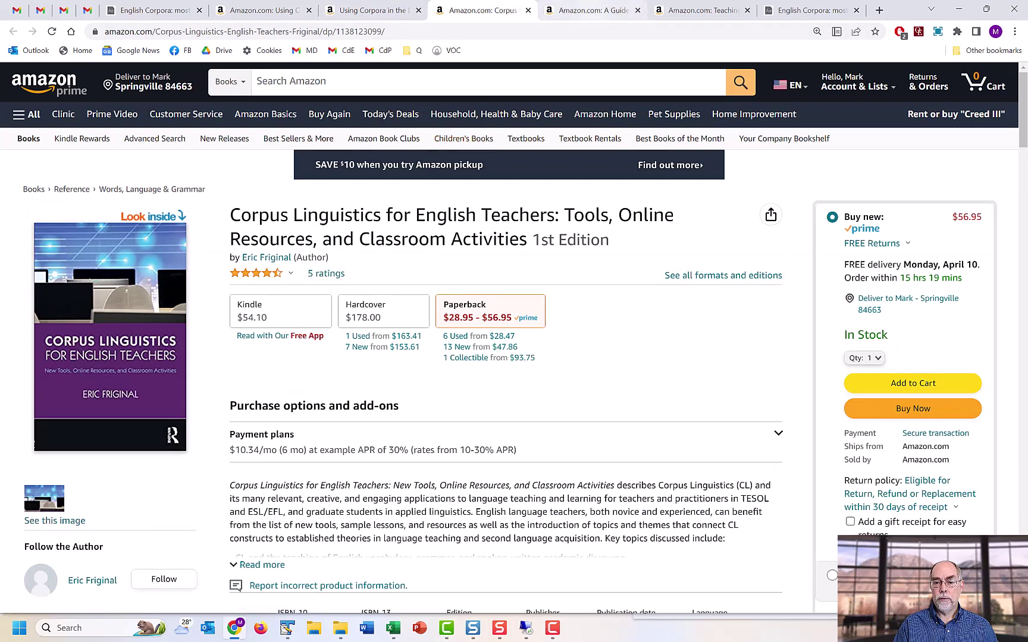
pyautogui.click(590, 10)
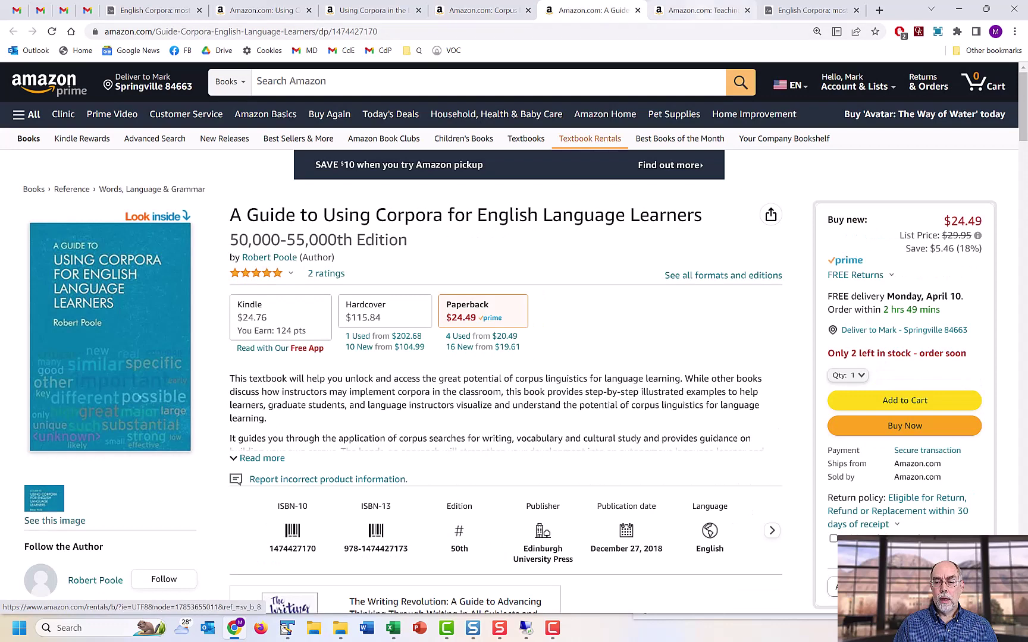
pyautogui.click(699, 10)
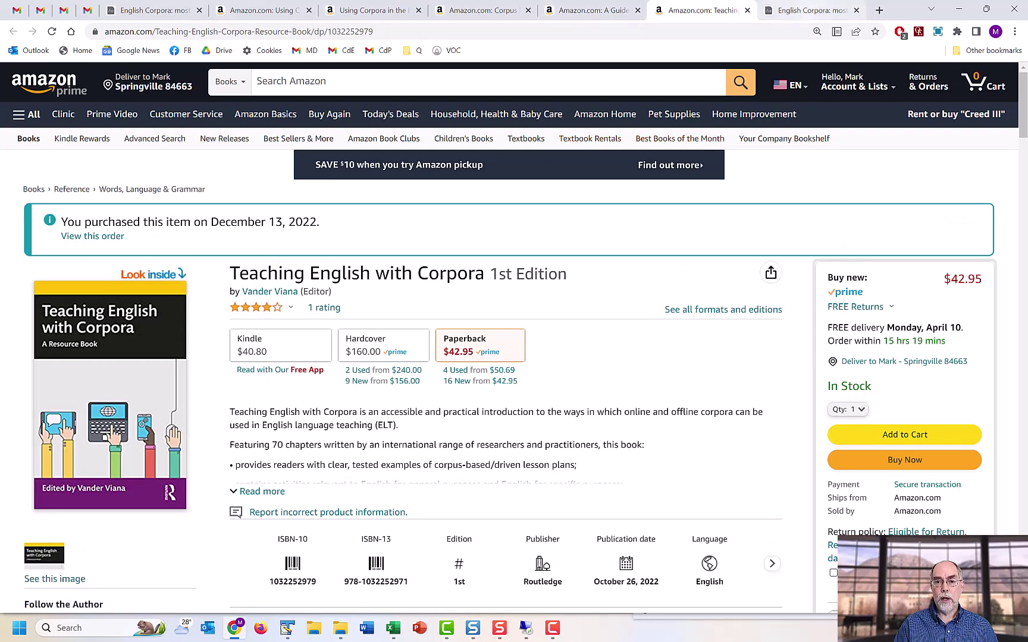
# Switch to the English-Corpora.org tab showing the Teaching English with Corpora chapter list
pyautogui.hotkey('ctrl', 'Tab')
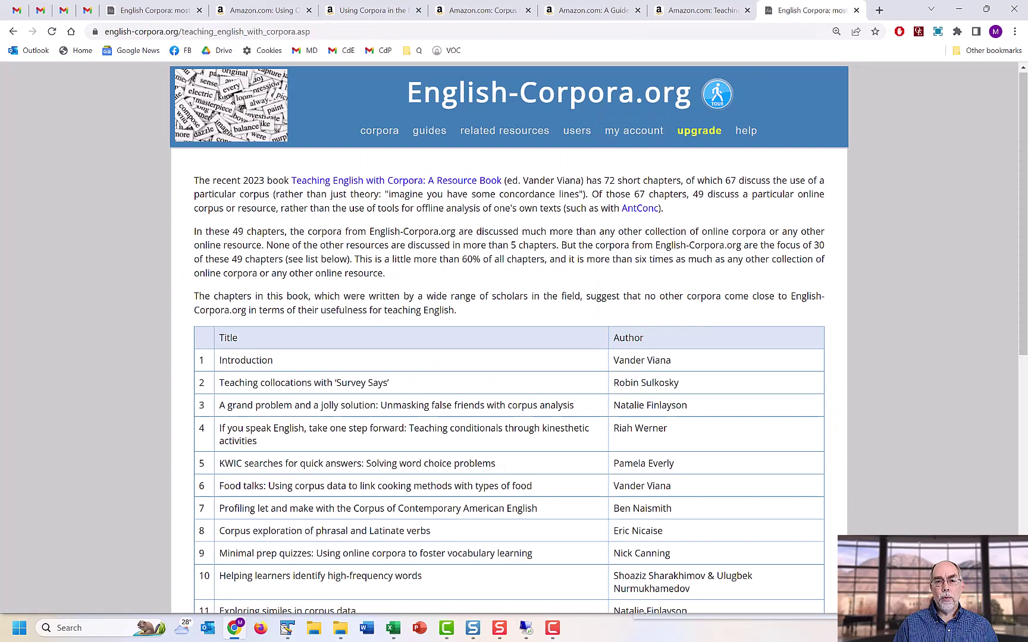
pyautogui.scroll(-1, 515, 337)
pyautogui.scroll(-1, 514, 337)
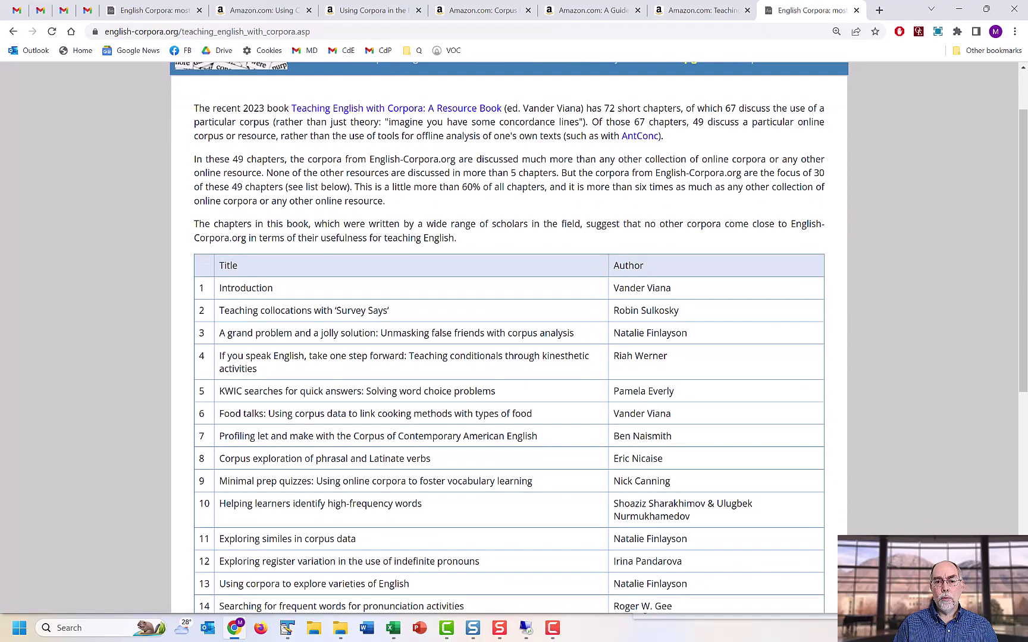
pyautogui.scroll(-1, 514, 338)
pyautogui.scroll(-1, 514, 337)
pyautogui.scroll(-1, 515, 338)
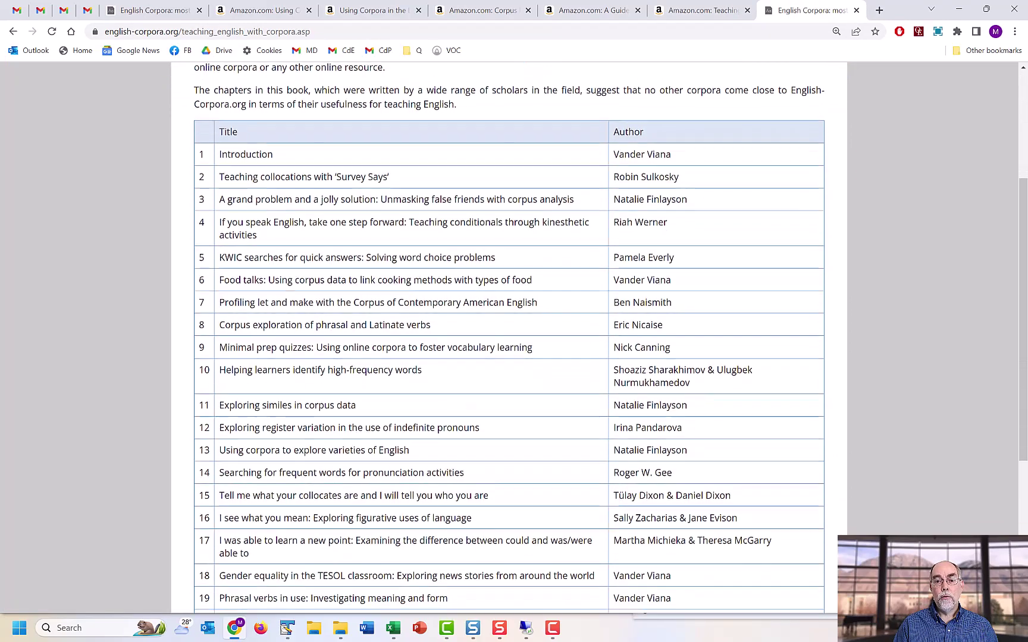
pyautogui.scroll(-1, 514, 338)
pyautogui.scroll(-1, 515, 337)
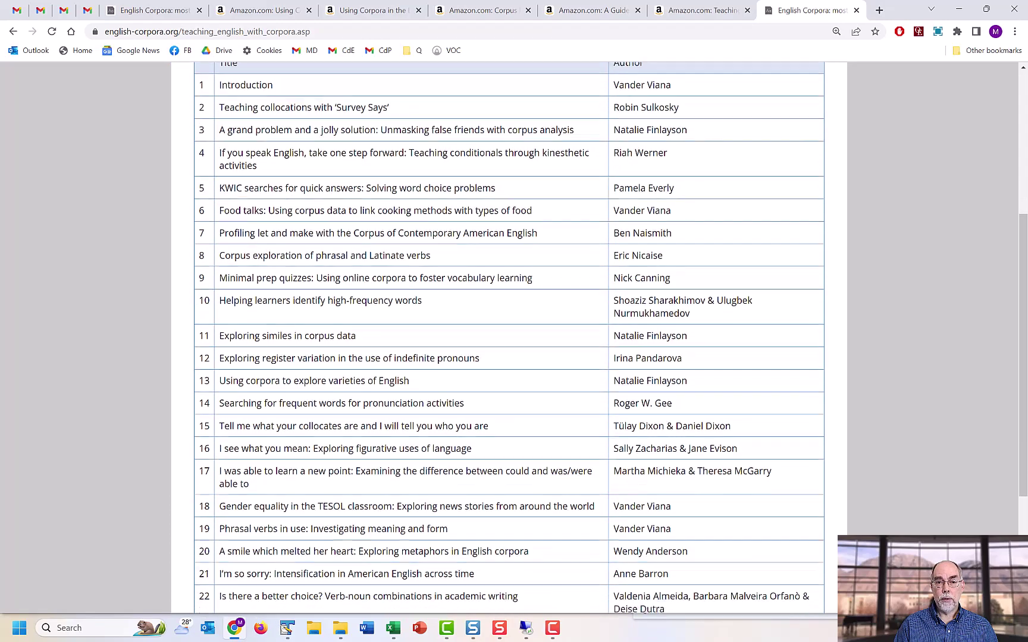
pyautogui.scroll(-1, 514, 337)
pyautogui.scroll(-1, 514, 338)
pyautogui.scroll(-1, 514, 338)
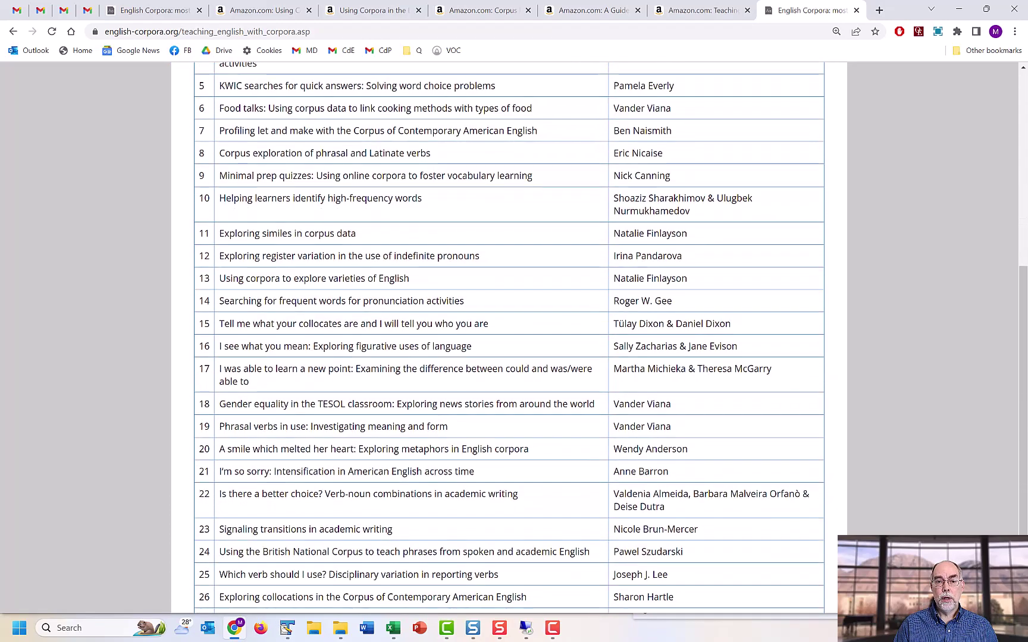
pyautogui.scroll(-1, 515, 338)
pyautogui.scroll(-1, 515, 337)
pyautogui.scroll(-1, 514, 337)
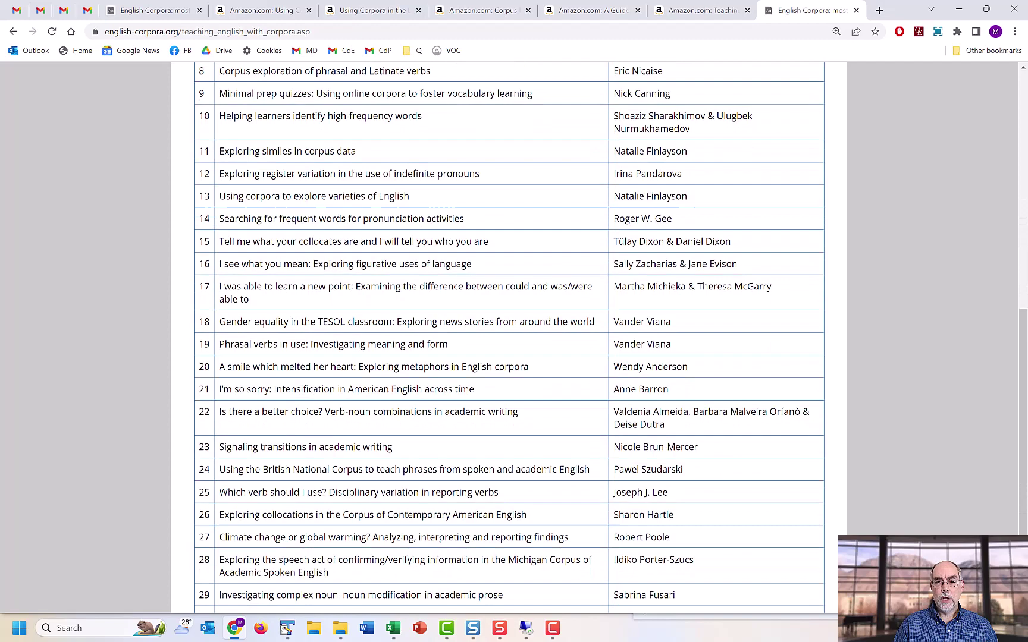
pyautogui.scroll(-1, 514, 338)
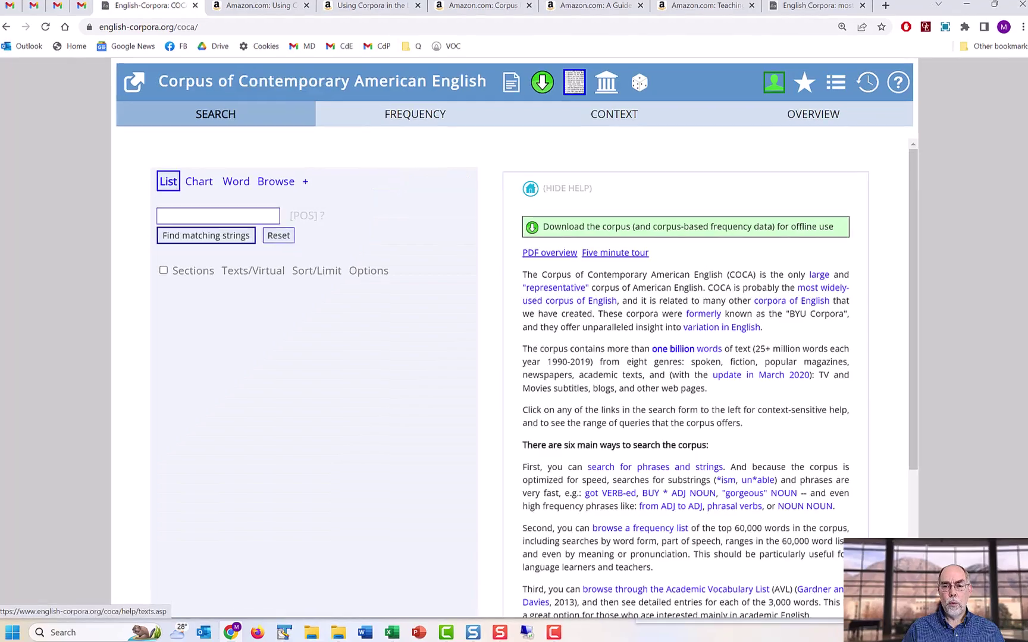
# Show COCA's texts page with word counts by year and genre
pyautogui.click(575, 83)
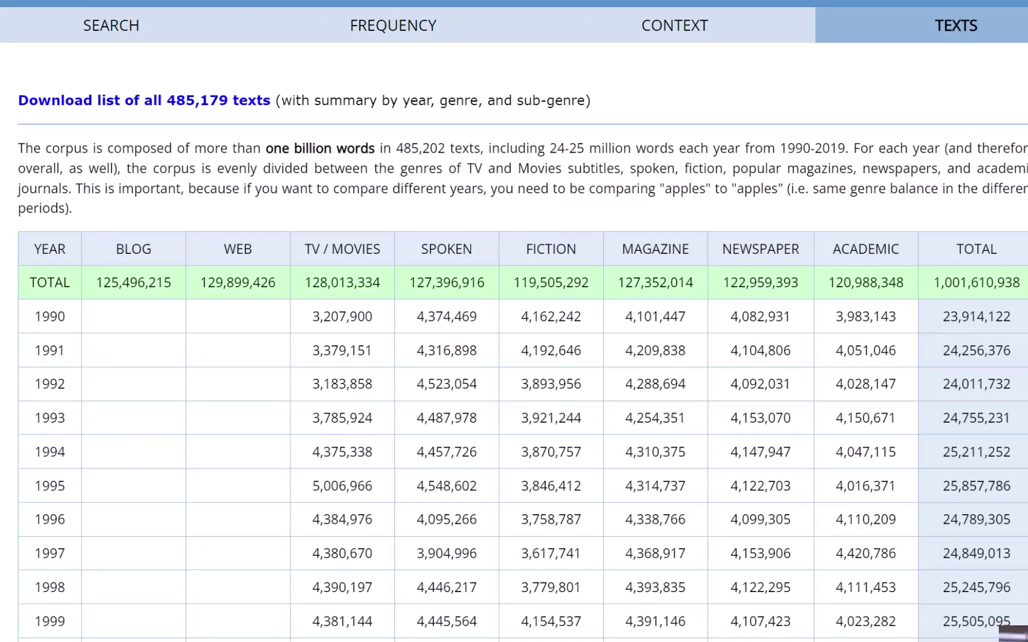
pyautogui.scroll(-1, 514, 361)
pyautogui.scroll(-1, 514, 361)
pyautogui.scroll(-1, 514, 361)
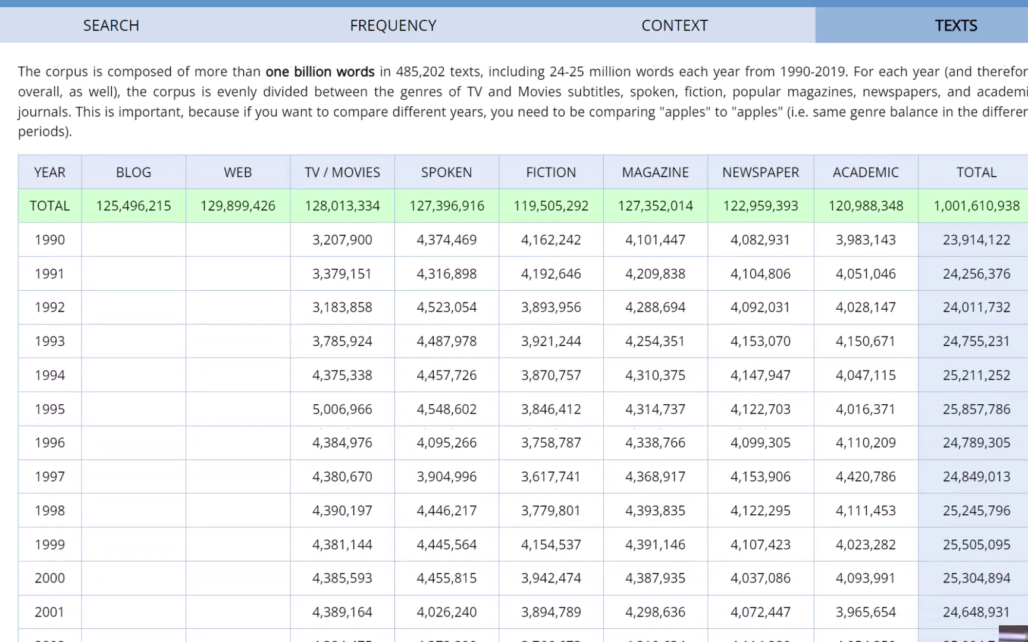
pyautogui.scroll(-1, 514, 362)
pyautogui.scroll(-1, 514, 362)
pyautogui.scroll(-1, 514, 361)
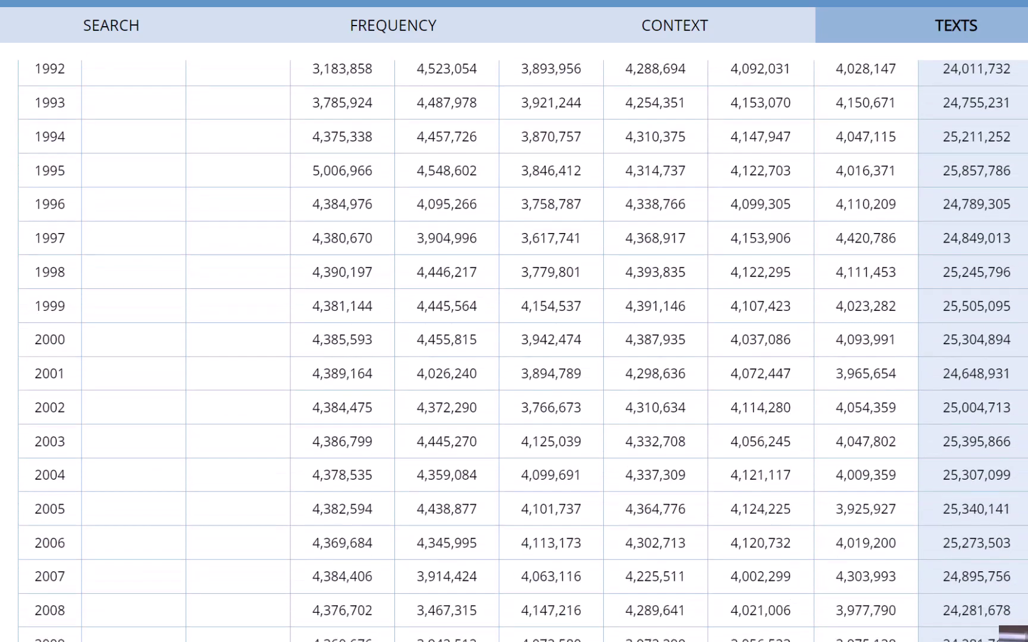
pyautogui.scroll(-2, 514, 361)
pyautogui.scroll(-1, 515, 362)
pyautogui.scroll(-1, 514, 362)
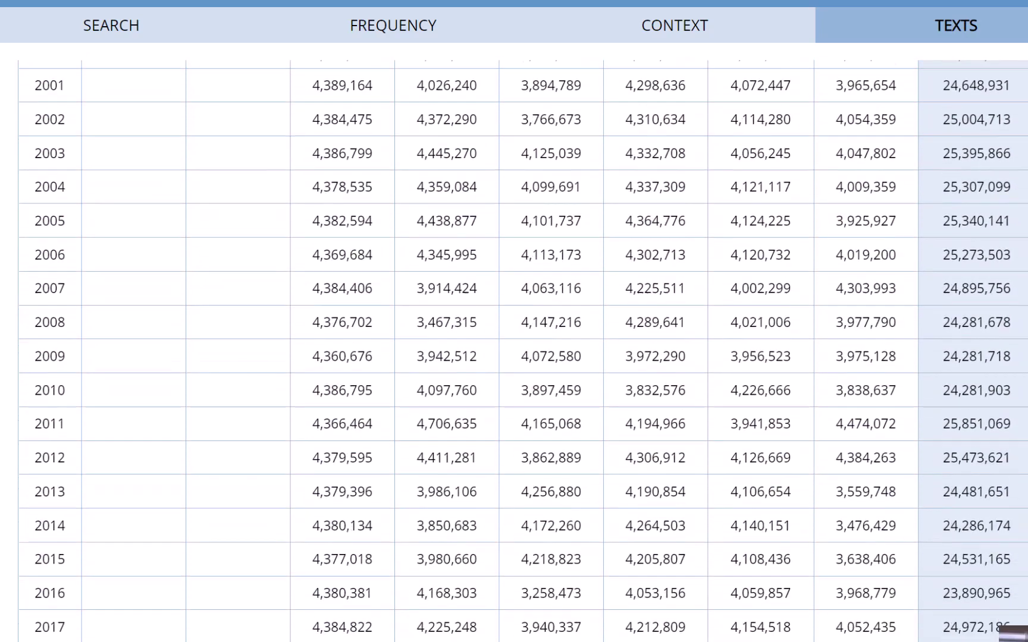
pyautogui.scroll(-1, 514, 362)
pyautogui.scroll(-1, 514, 361)
pyautogui.scroll(-1, 514, 362)
pyautogui.scroll(1, 514, 362)
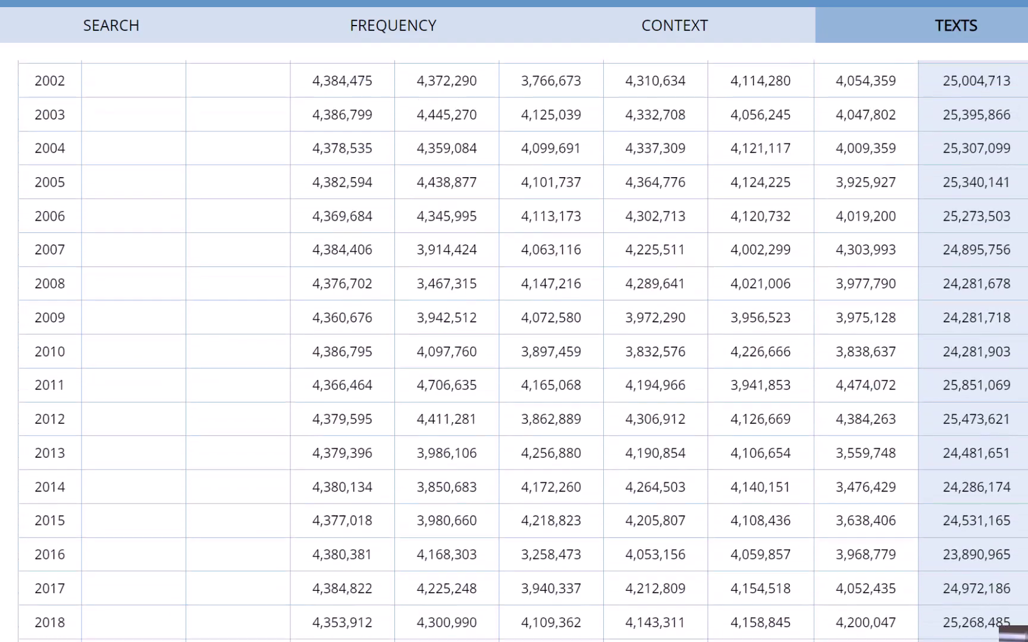
pyautogui.scroll(2, 514, 362)
pyautogui.scroll(1, 515, 361)
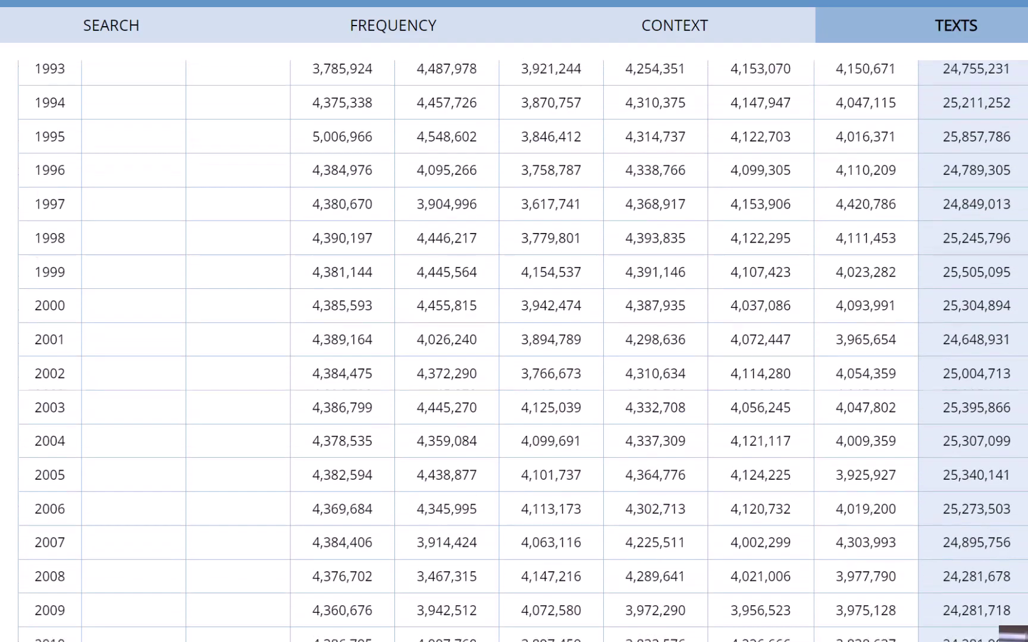
pyautogui.scroll(2, 514, 361)
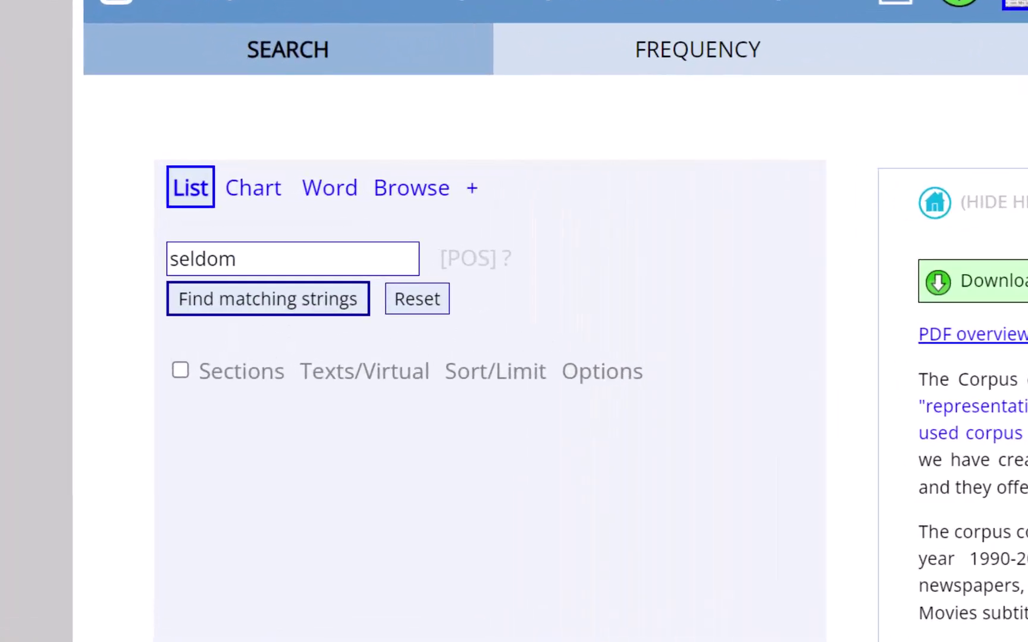
# Chart the frequency of seldom across COCA sections
pyautogui.click(253, 188)
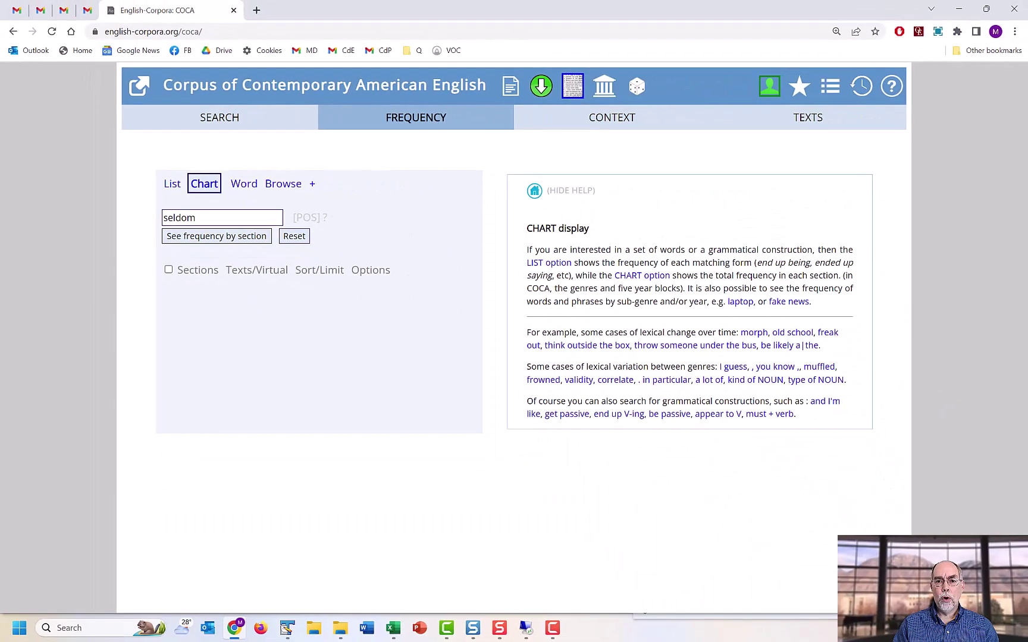
pyautogui.press('Return')
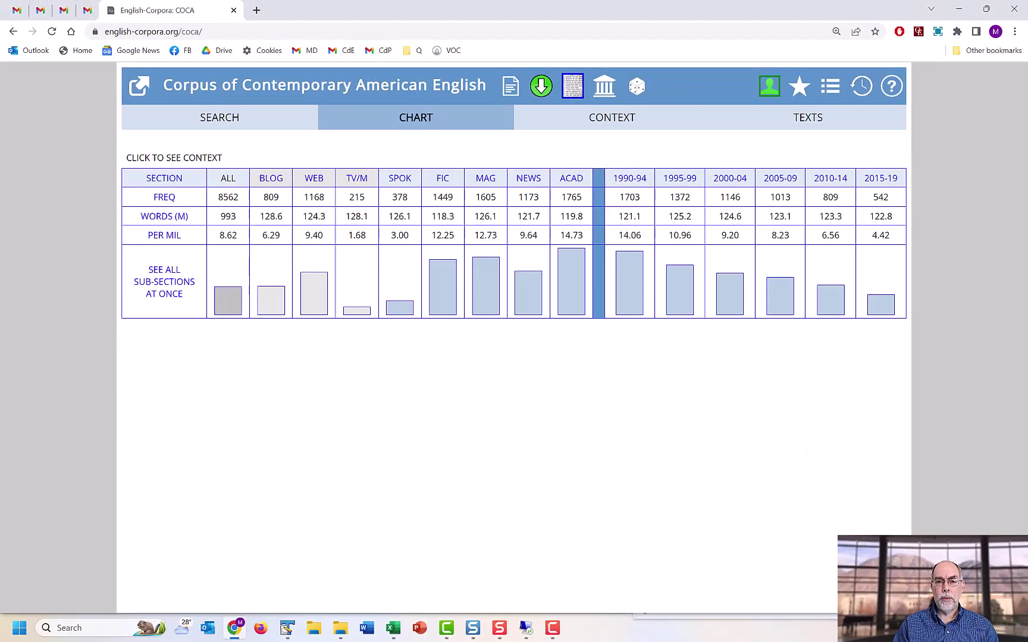
# Chart the frequency of lots of NOUN and several NOUN across sections
pyautogui.click(220, 117)
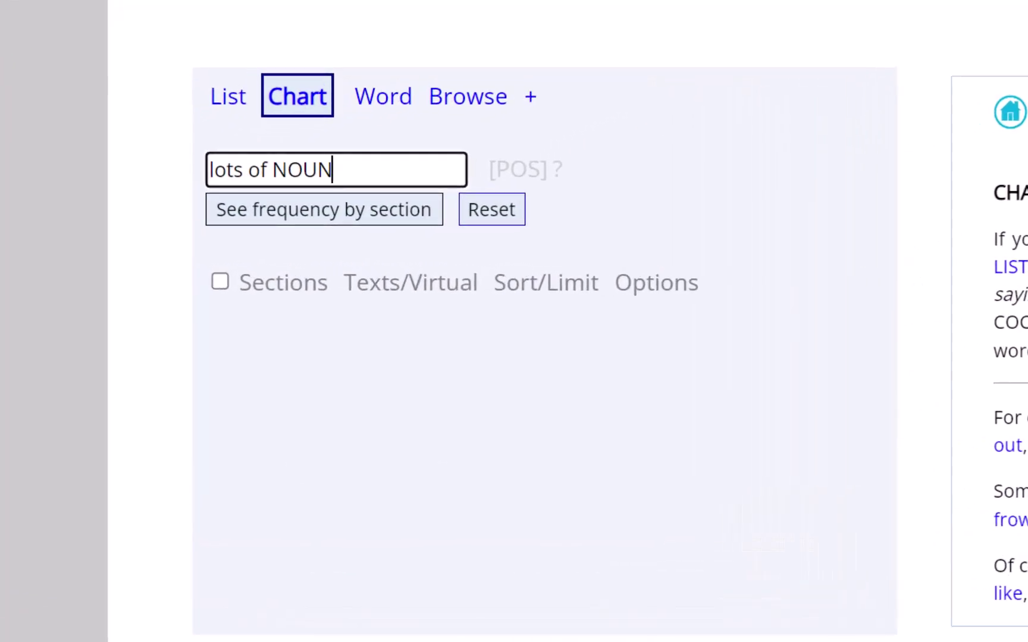
pyautogui.press('Tab')
pyautogui.press('Return')
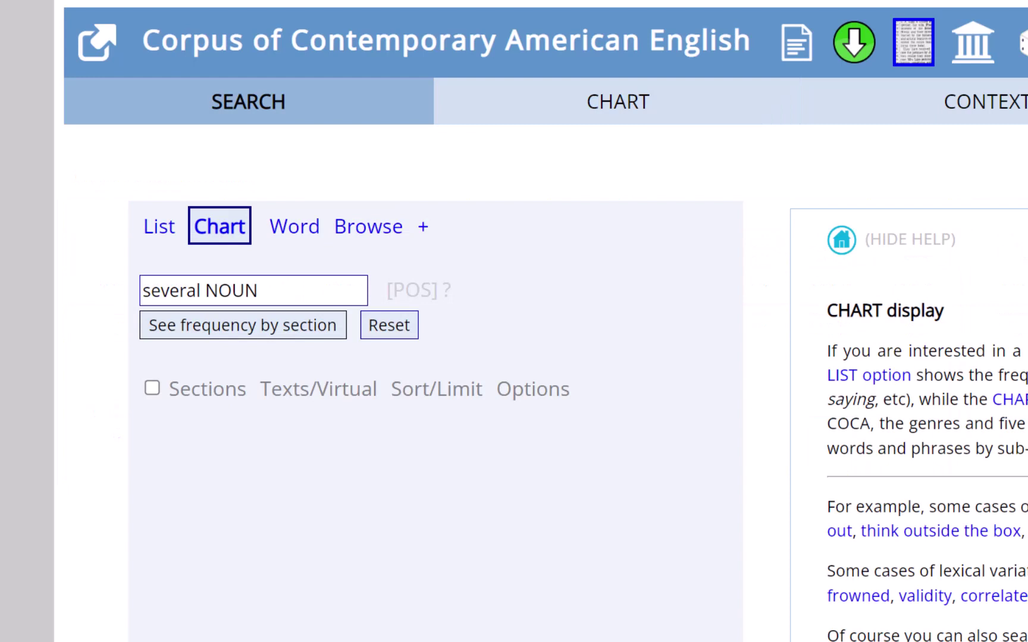
pyautogui.press('Return')
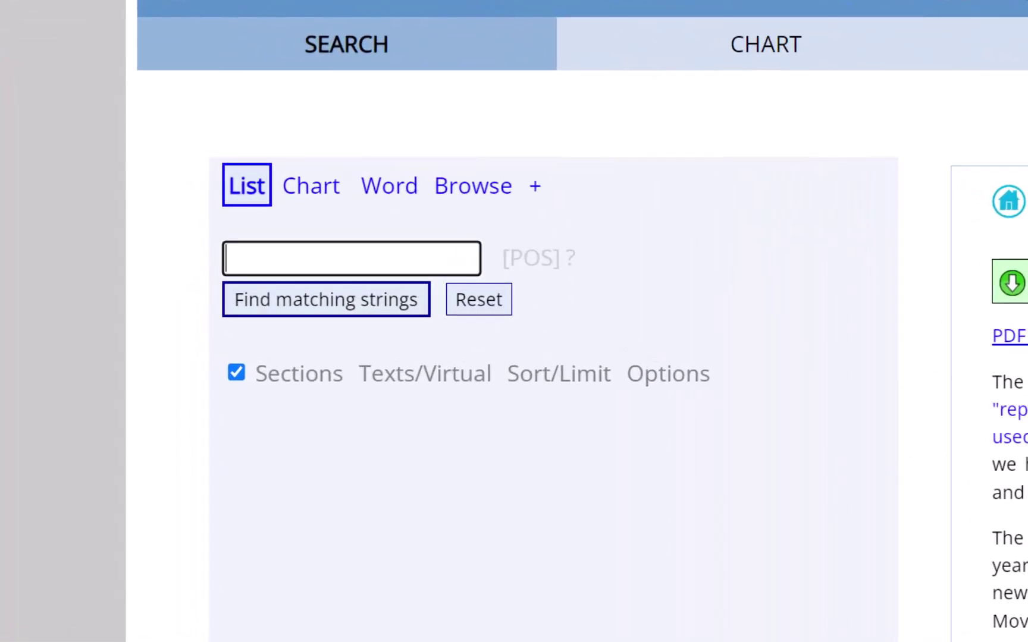
pyautogui.write('=potent argument')
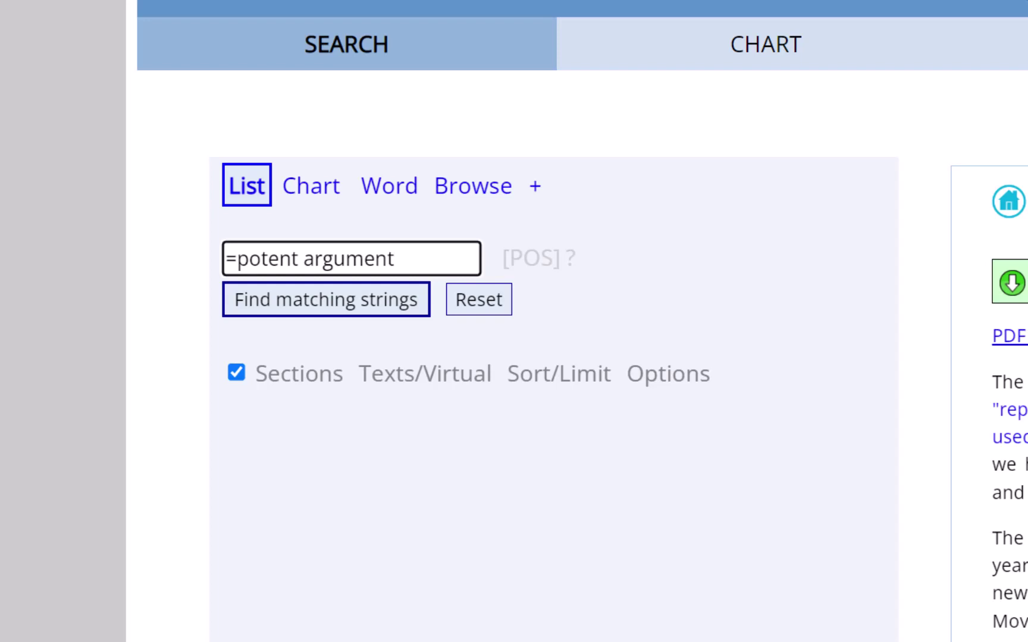
# Run the list search for =potent argument to find synonym strings with frequencies
pyautogui.press('Tab')
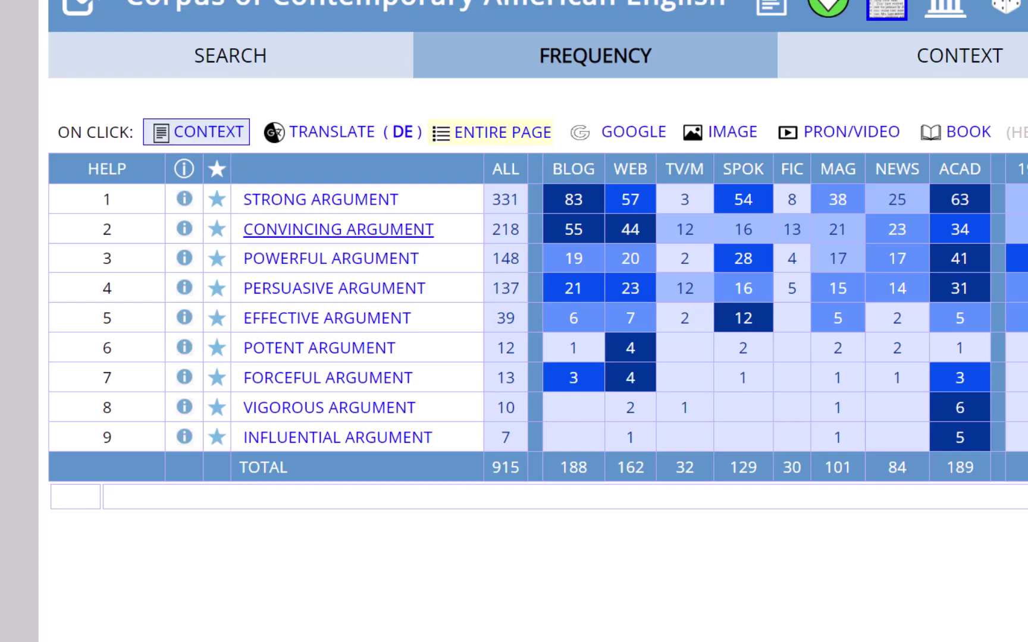
# Show example contexts for convincing argument from the results list
pyautogui.click(339, 229)
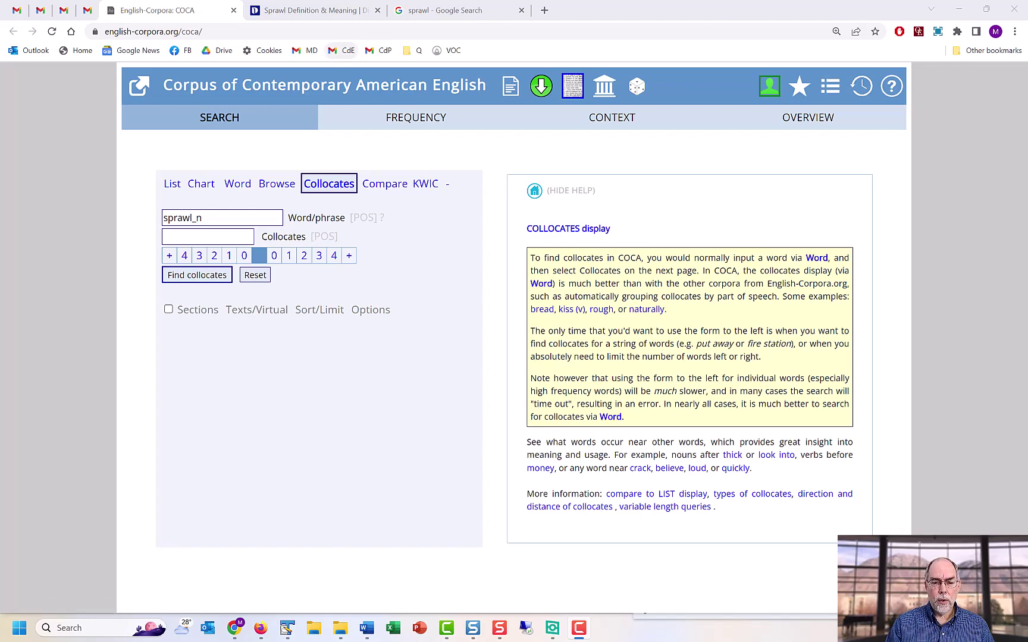
# Bring up the dictionary definition tab for sprawl
pyautogui.click(313, 10)
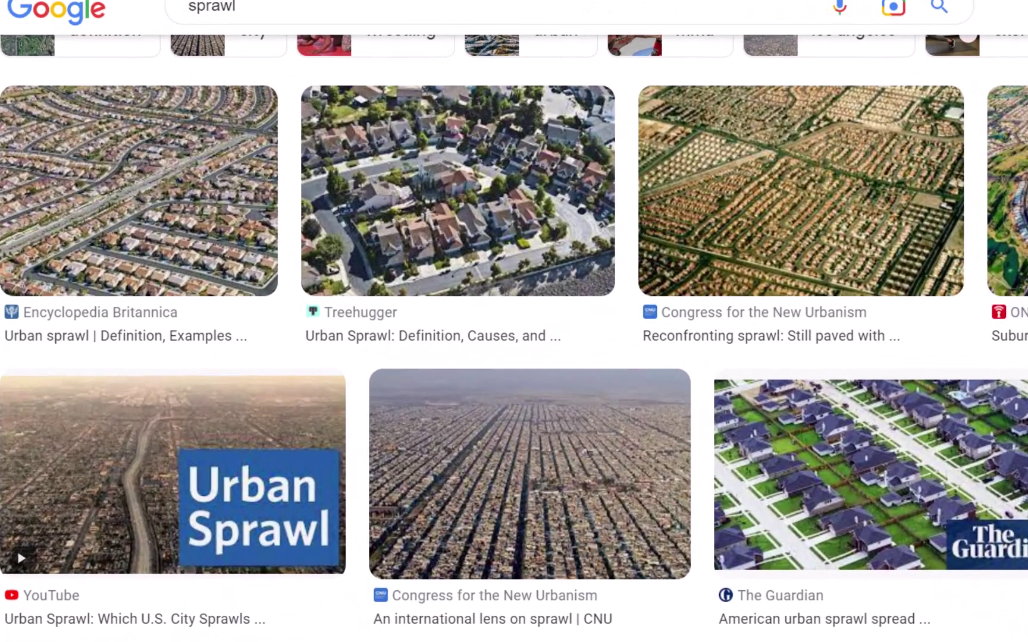
pyautogui.scroll(-1, 514, 337)
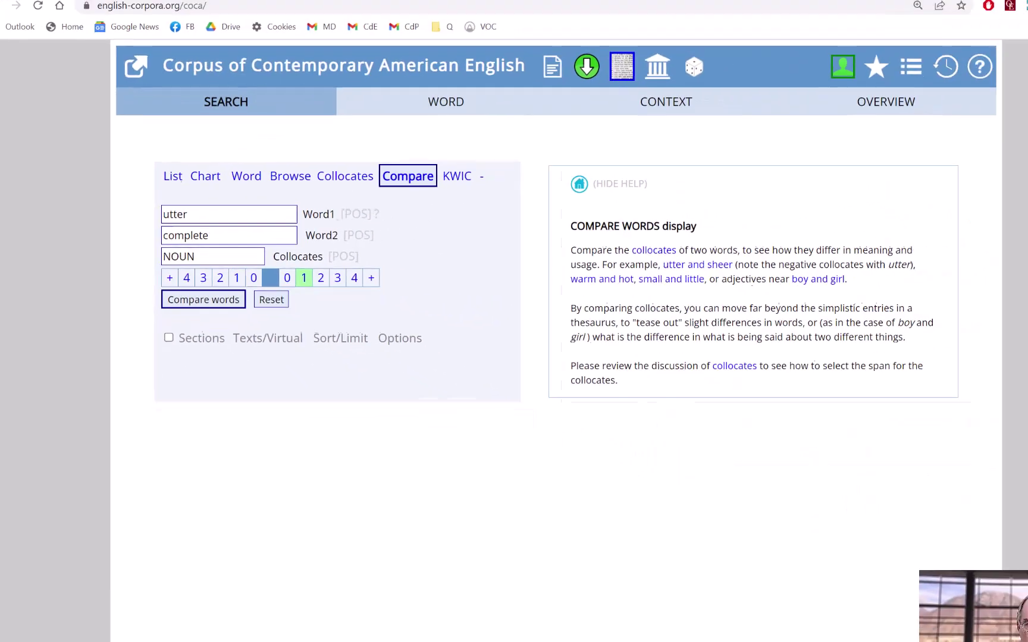
# Run the utter versus complete NOUN collocate comparison, span 1 right
pyautogui.press('Return')
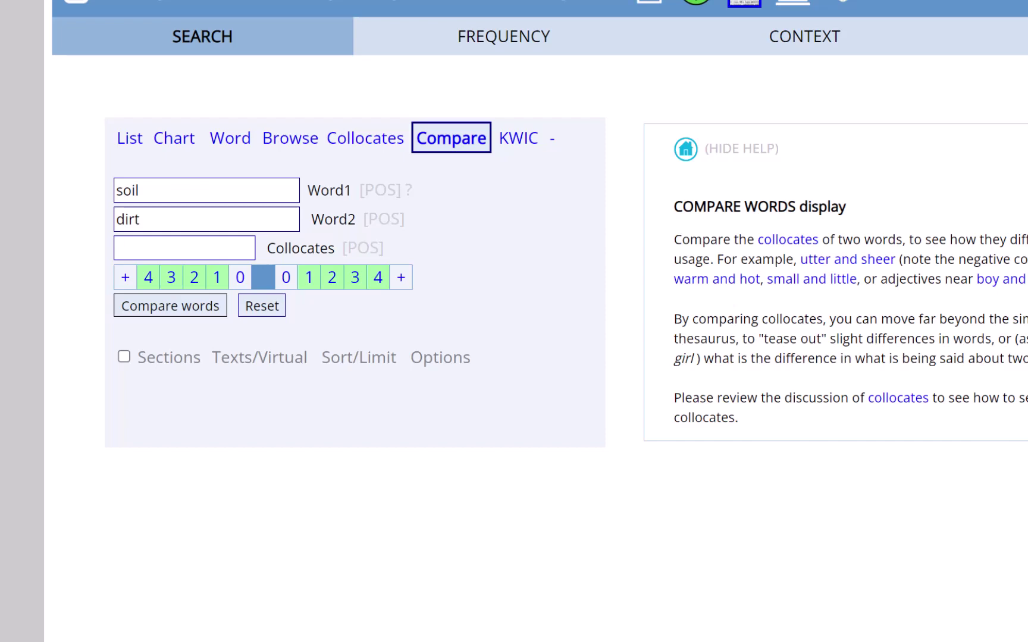
# Run the soil versus dirt collocate comparison
pyautogui.press('Return')
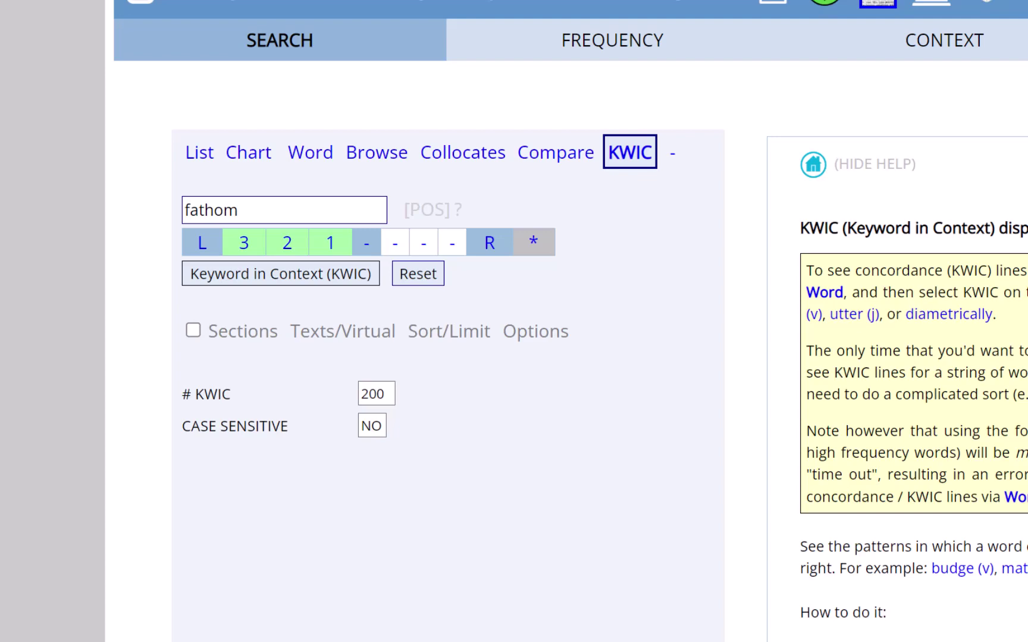
# Run the Keyword in Context search for 'fathom' and read its concordance lines
pyautogui.press('Return')
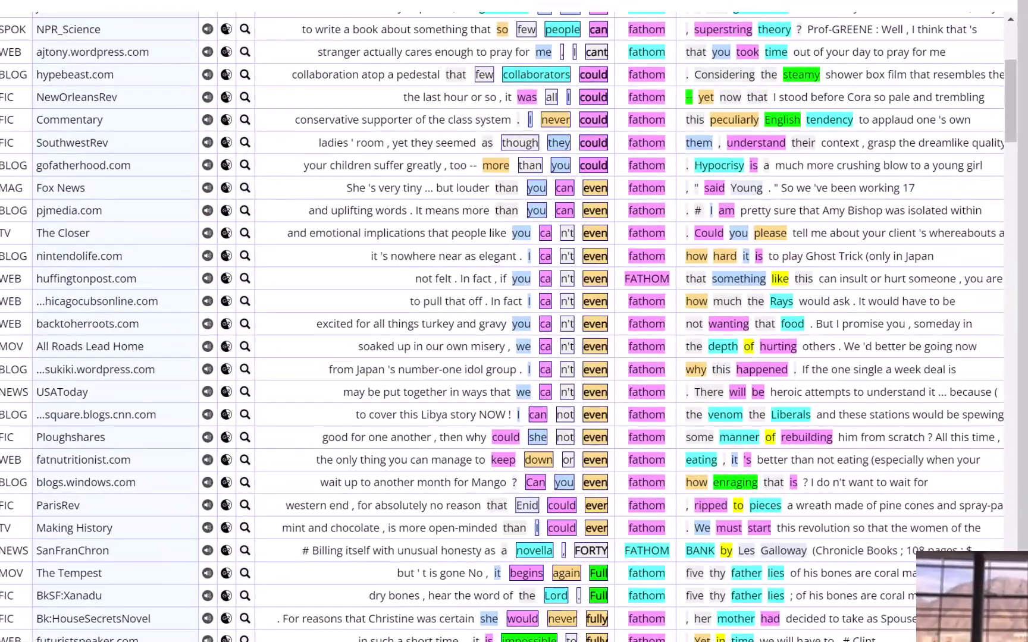
pyautogui.scroll(-1, 514, 322)
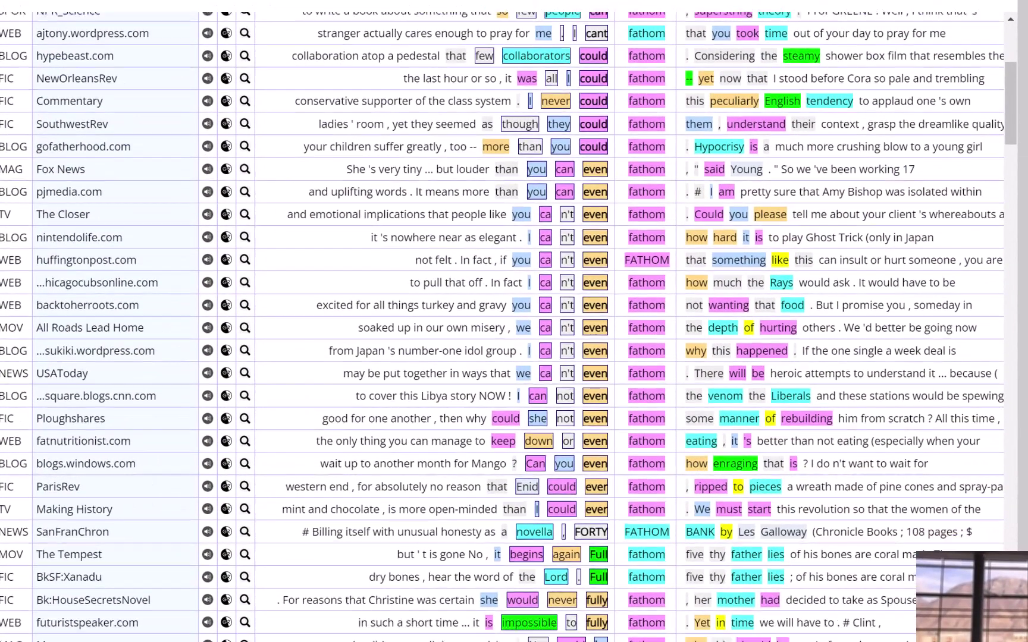
pyautogui.scroll(-3, 514, 321)
pyautogui.scroll(-3, 514, 321)
pyautogui.scroll(-1, 514, 321)
pyautogui.scroll(-3, 514, 321)
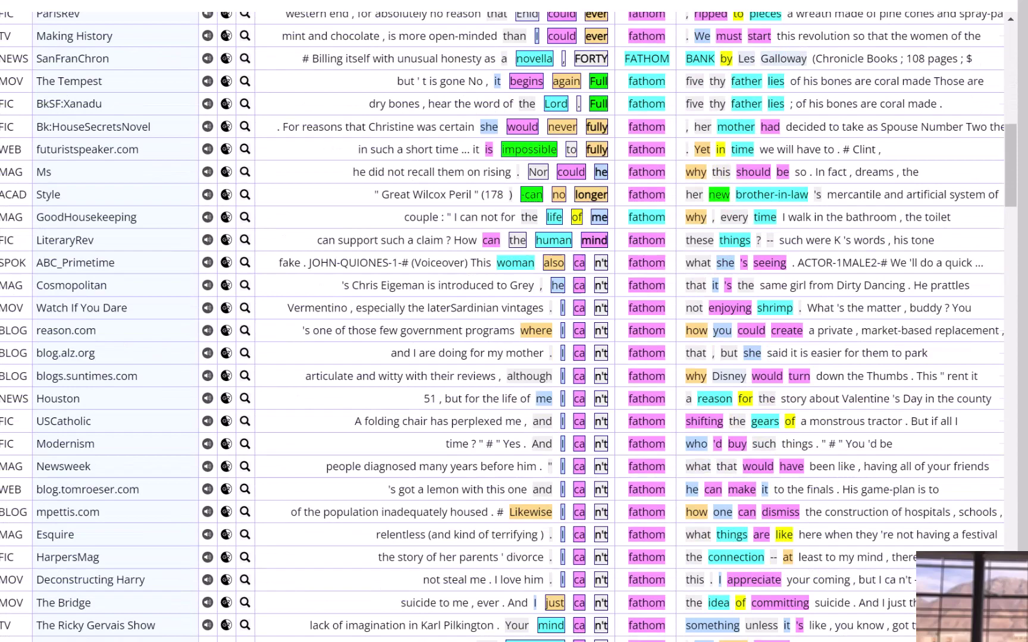
pyautogui.scroll(-1, 514, 321)
pyautogui.scroll(-2, 514, 322)
pyautogui.scroll(-1, 514, 322)
pyautogui.scroll(-3, 514, 321)
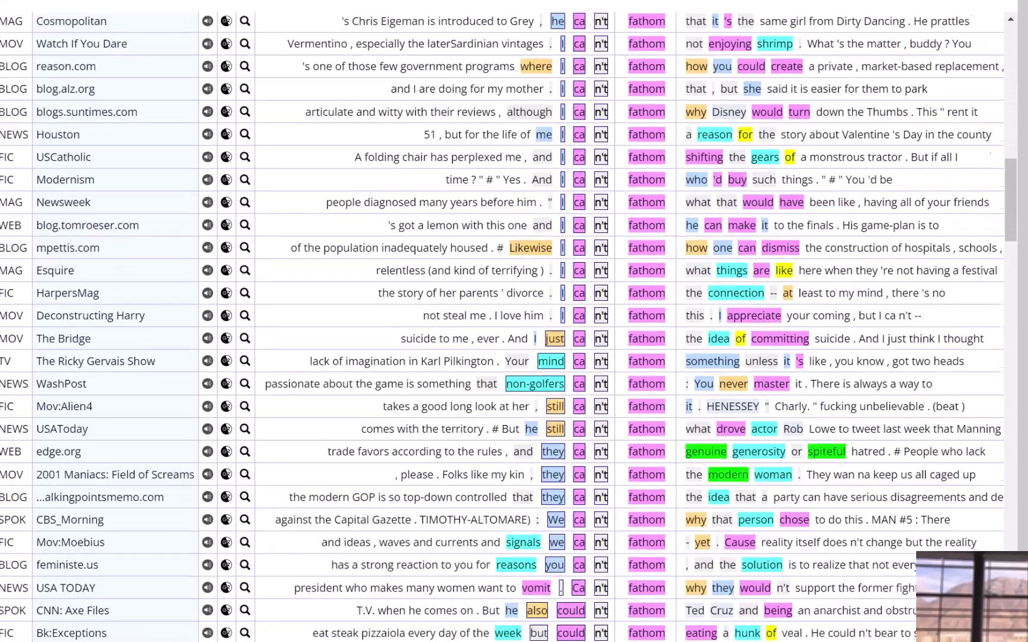
pyautogui.scroll(-2, 514, 322)
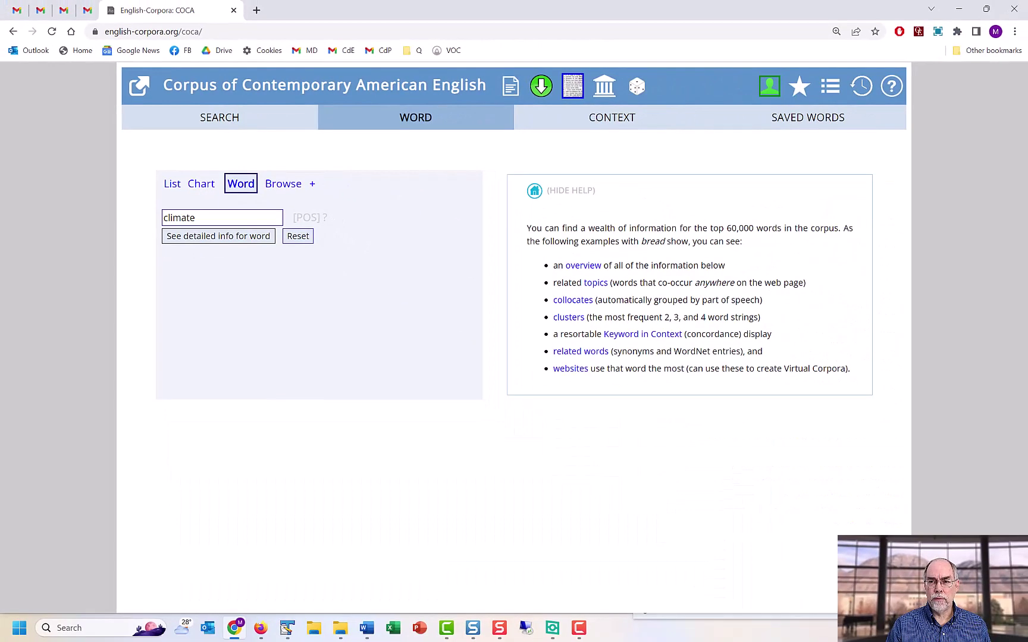
# Submit 'climate' on the WORD tab to bring up its detailed word page
pyautogui.press('Return')
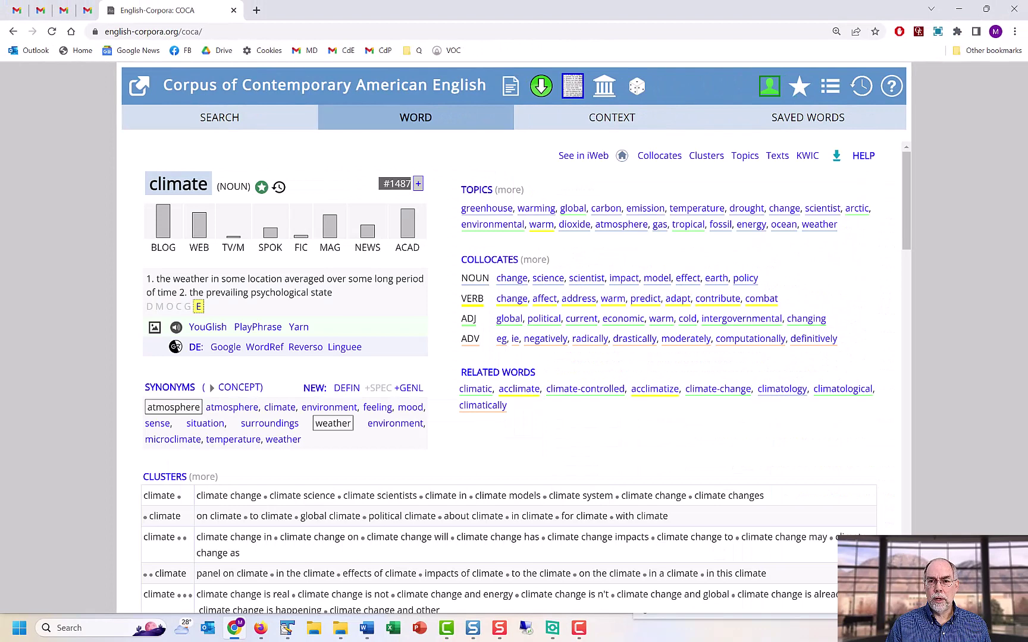
pyautogui.scroll(-1, 509, 379)
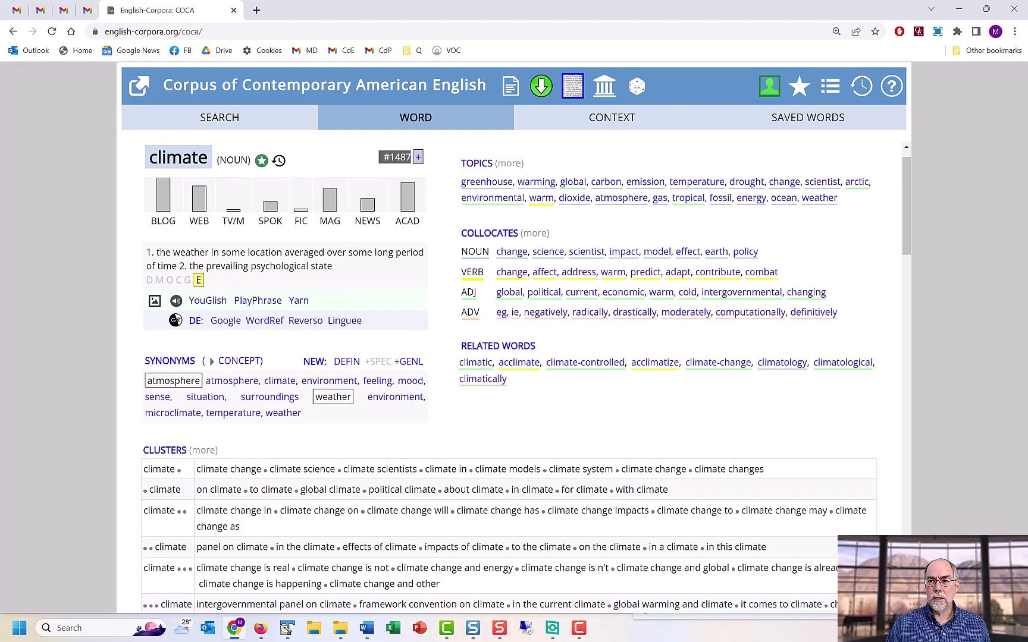
pyautogui.scroll(-1, 514, 377)
pyautogui.scroll(-1, 514, 378)
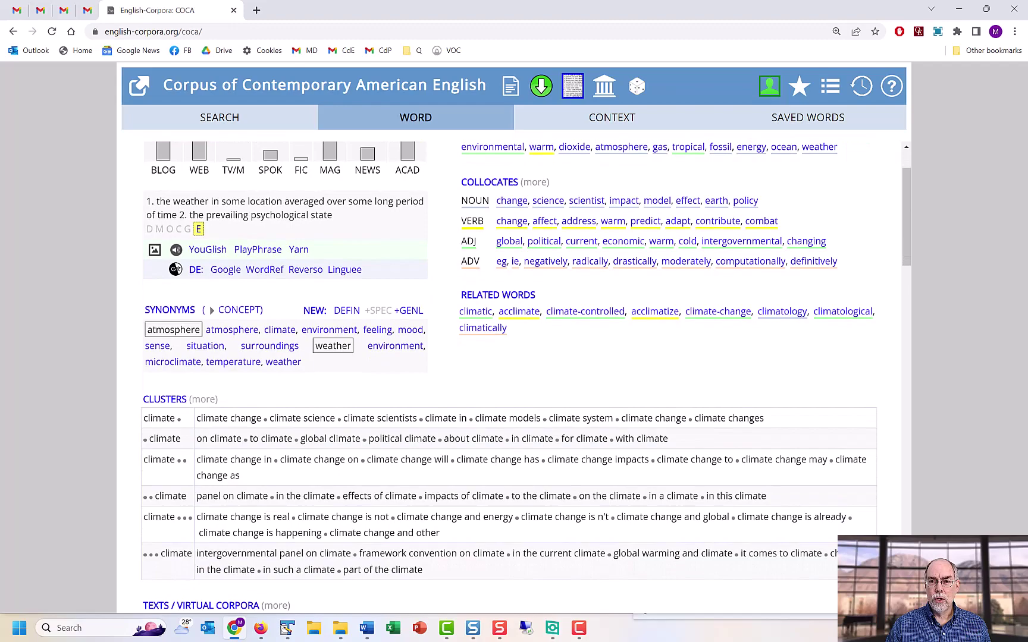
pyautogui.scroll(-1, 515, 378)
pyautogui.scroll(-2, 514, 378)
pyautogui.scroll(-2, 514, 378)
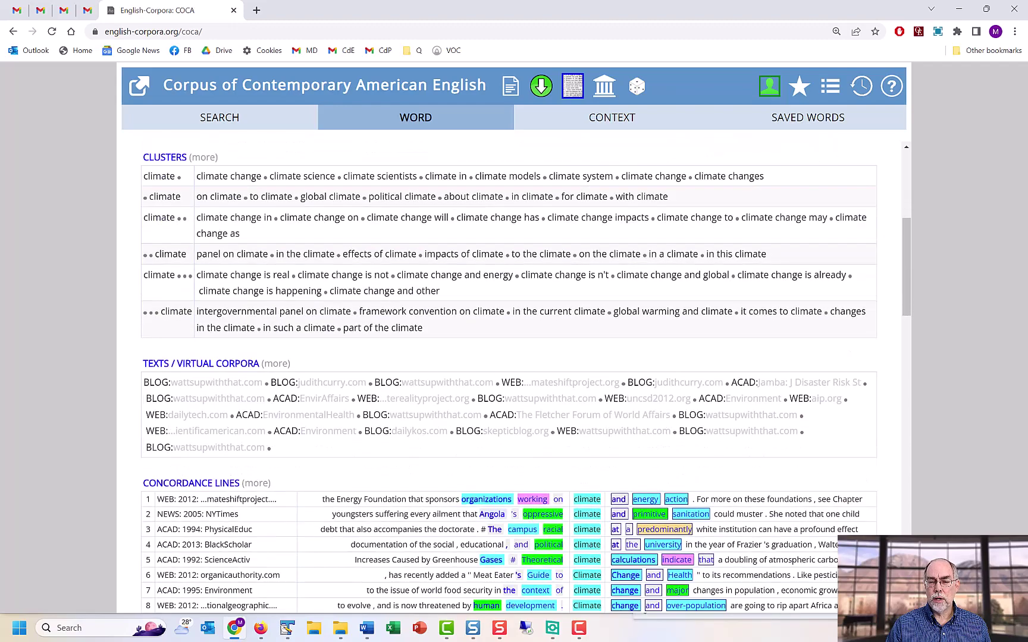
pyautogui.scroll(-1, 514, 378)
pyautogui.scroll(-1, 514, 378)
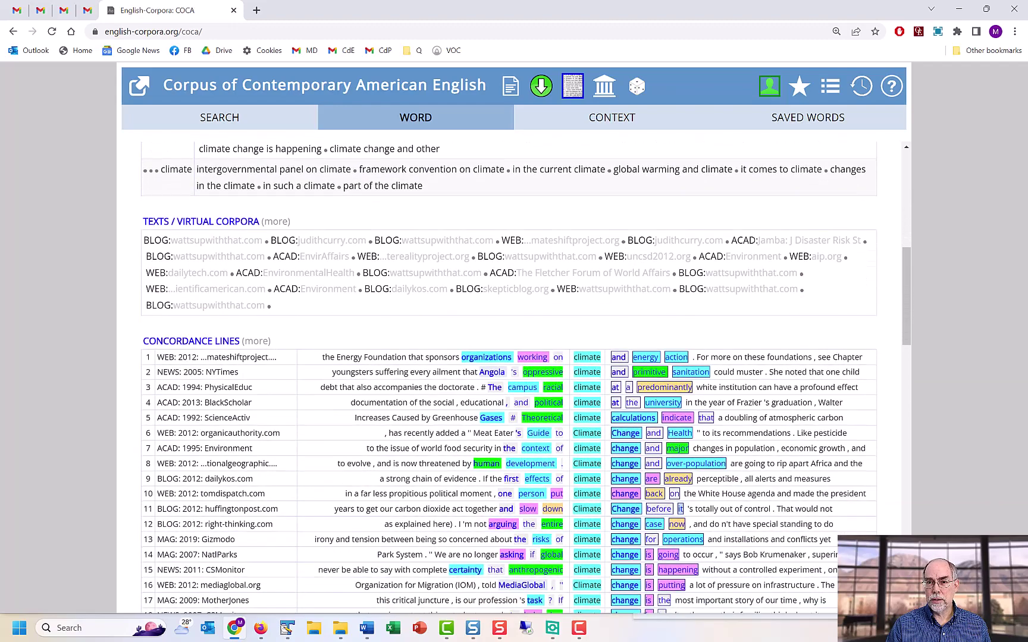
pyautogui.scroll(1, 514, 377)
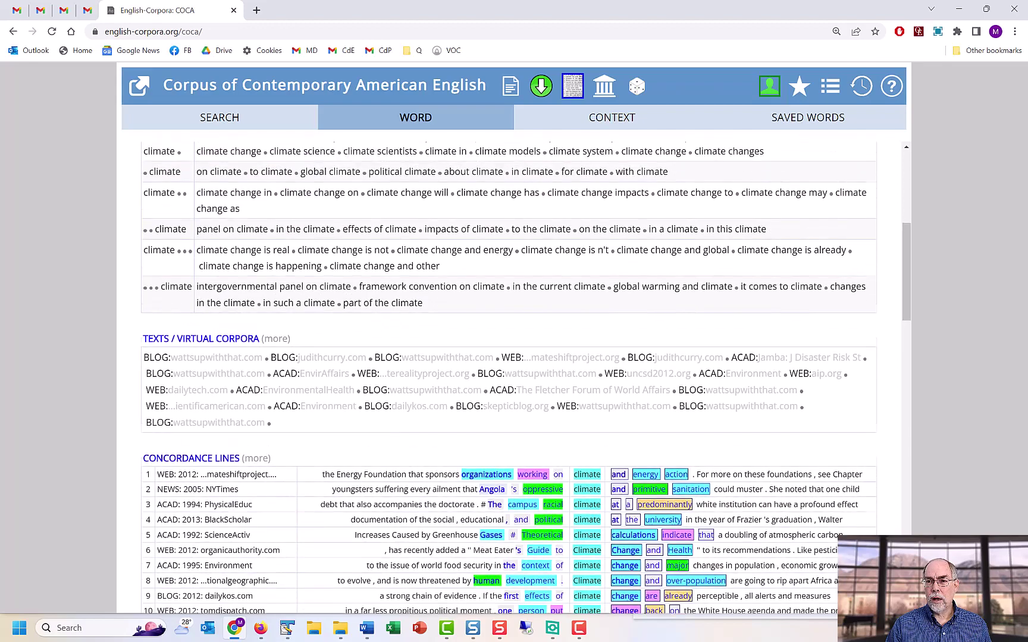
pyautogui.scroll(1, 514, 377)
pyautogui.scroll(1, 515, 378)
pyautogui.scroll(1, 514, 378)
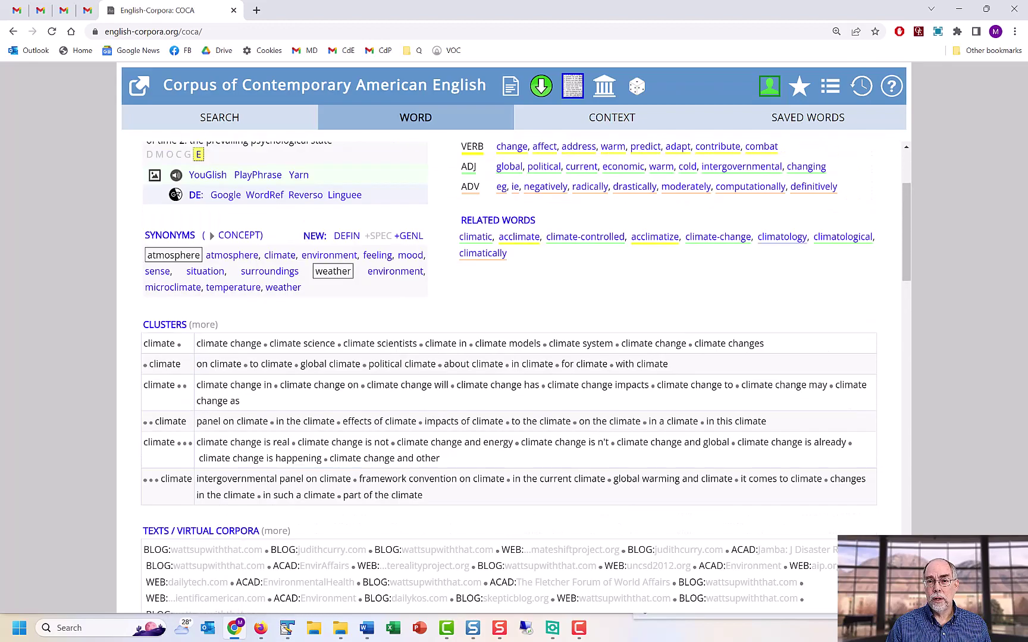
pyautogui.scroll(1, 514, 378)
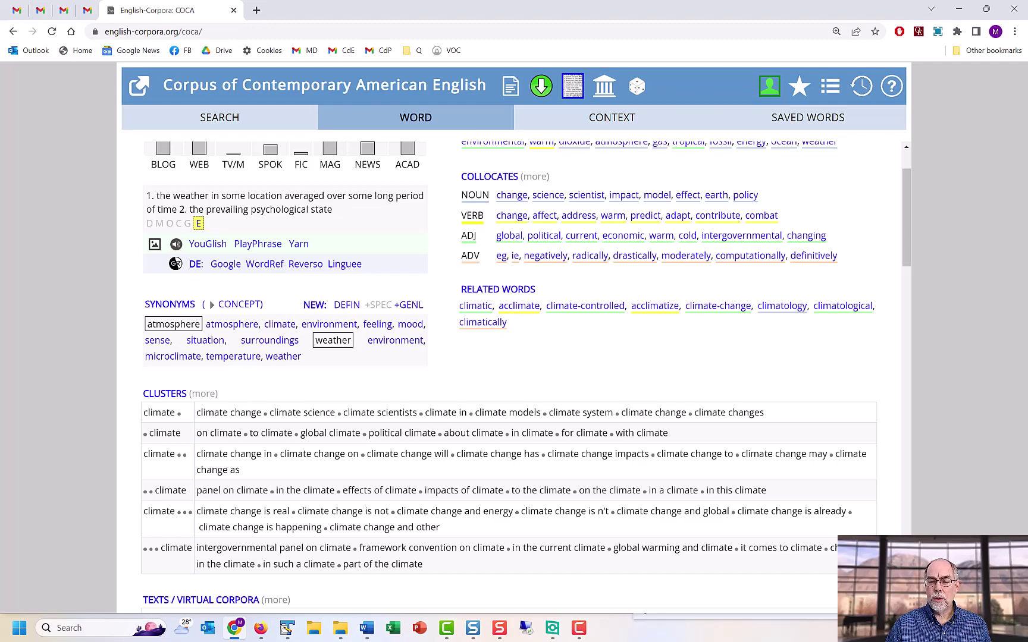
pyautogui.scroll(1, 514, 378)
pyautogui.scroll(1, 514, 378)
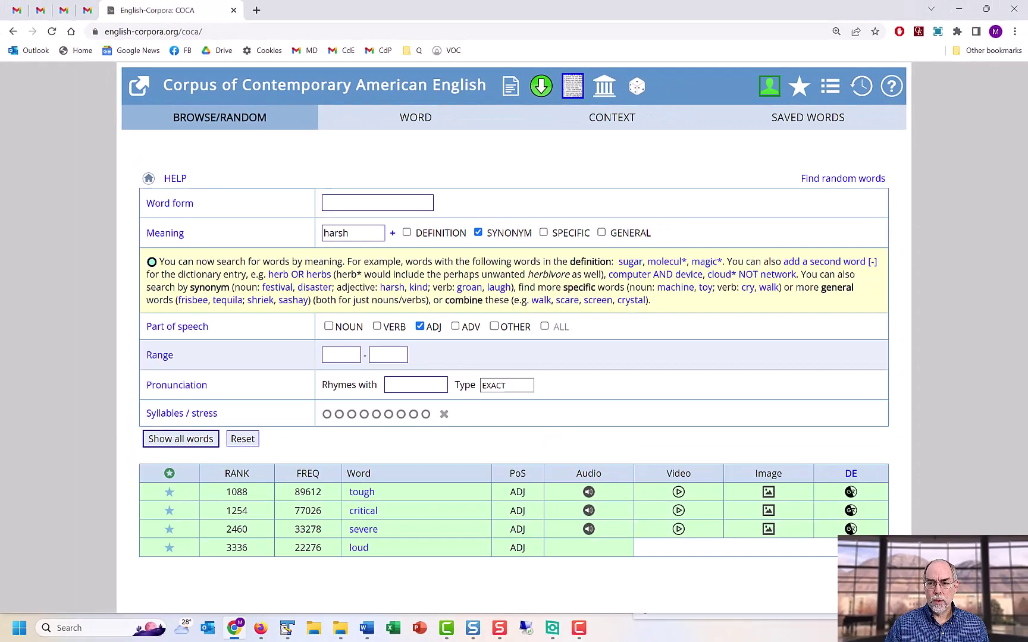
pyautogui.scroll(-1, 514, 361)
pyautogui.scroll(-2, 514, 377)
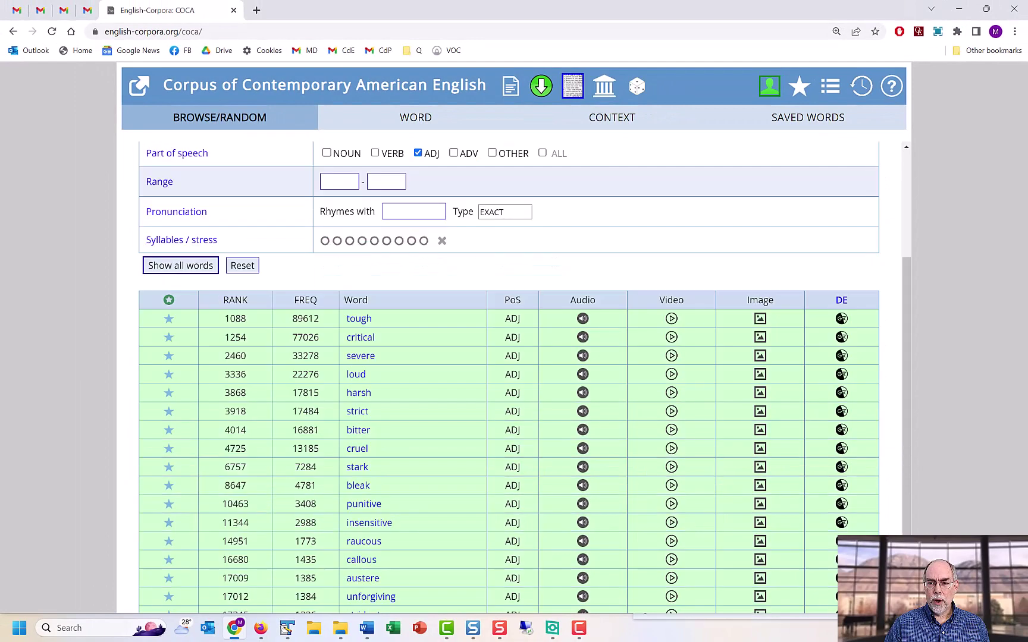
pyautogui.scroll(-1, 515, 378)
pyautogui.scroll(-1, 514, 377)
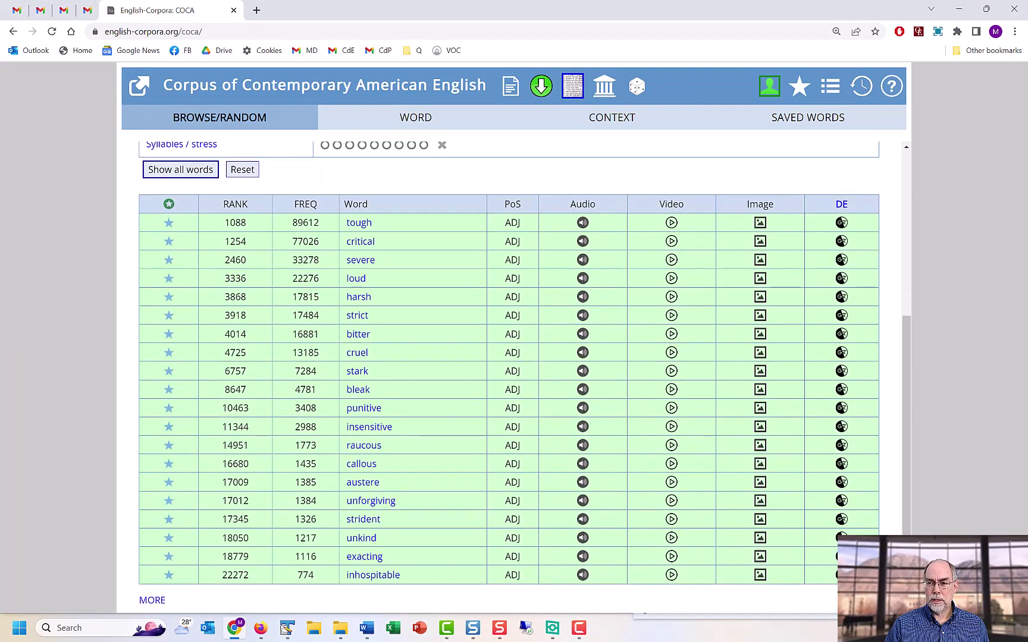
pyautogui.scroll(1, 514, 377)
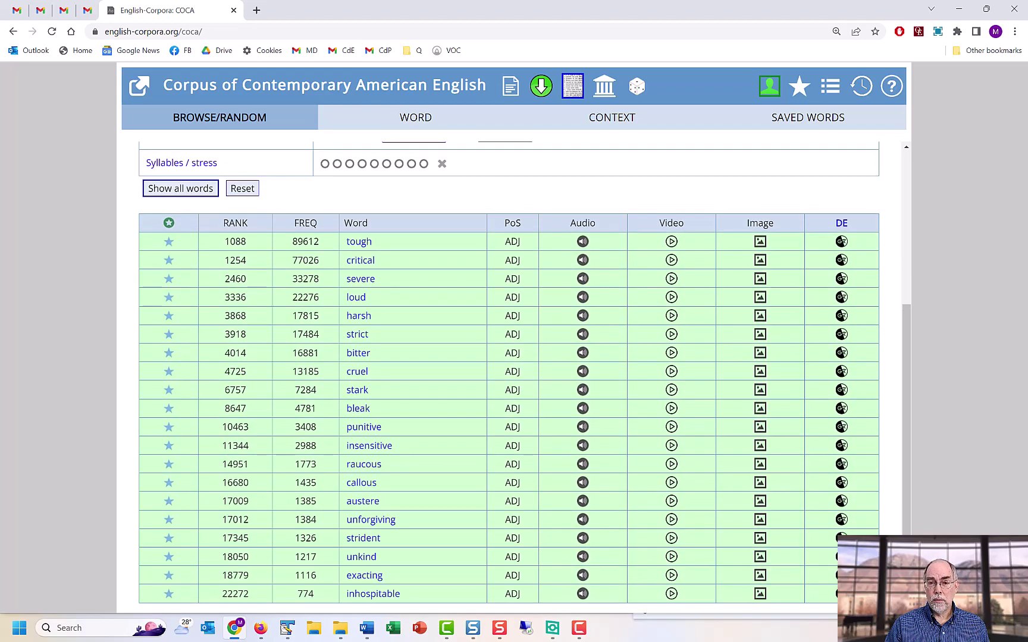
pyautogui.scroll(-1, 514, 377)
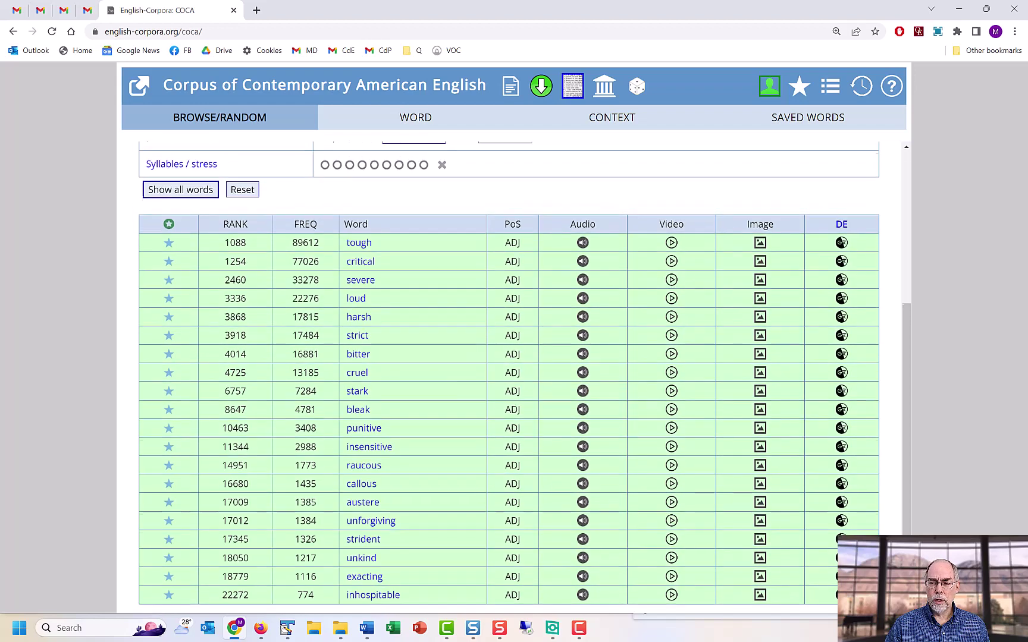
pyautogui.scroll(1, 514, 378)
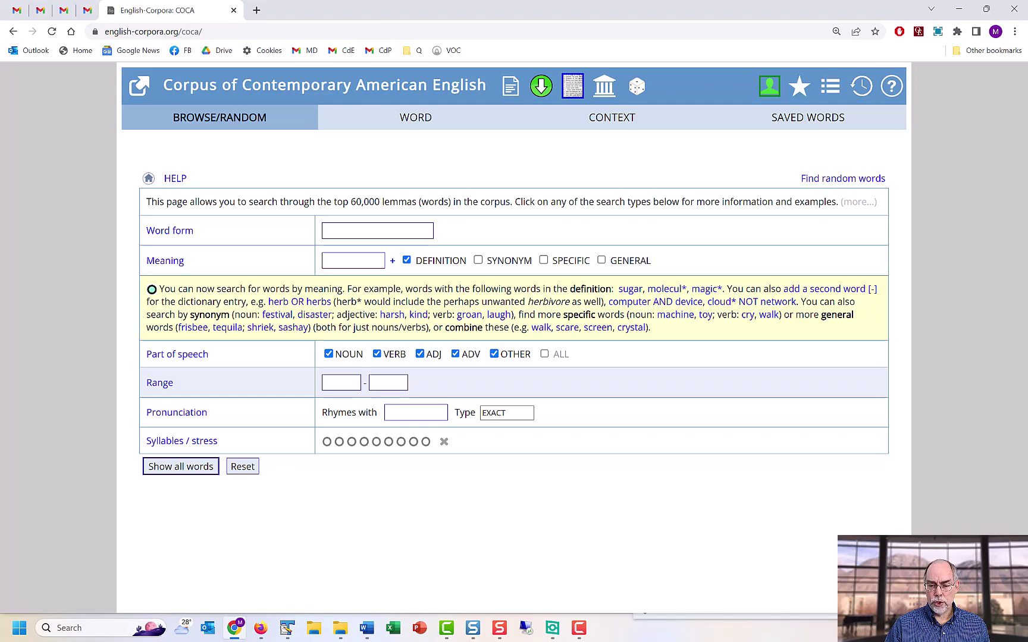
# List nouns whose definitions mention 'sugar', then nouns defined with both 'computer' and 'device'
pyautogui.click(631, 289)
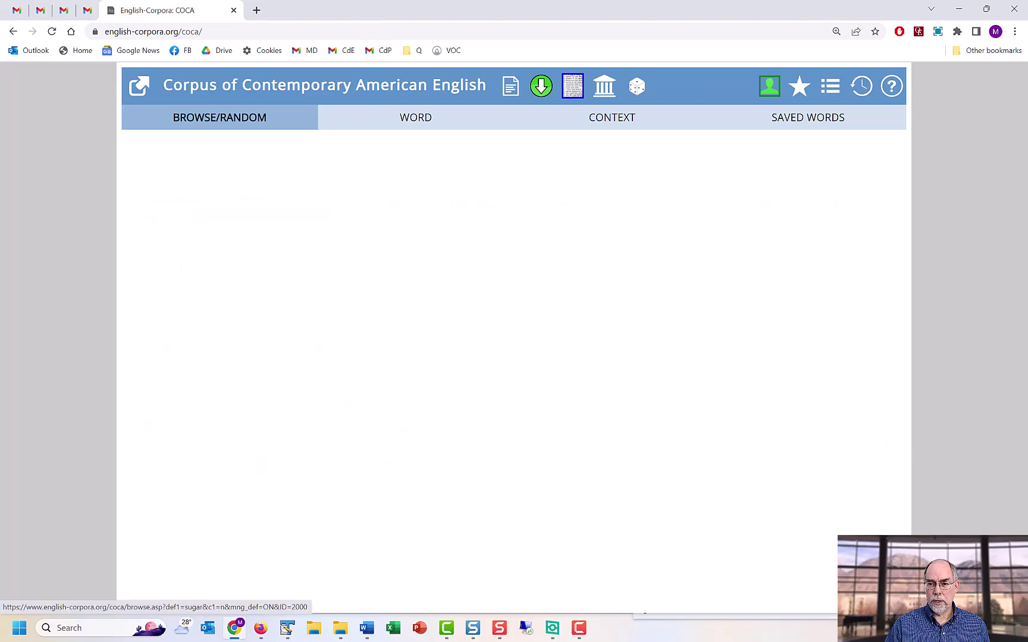
pyautogui.scroll(-1, 515, 377)
pyautogui.scroll(-2, 514, 378)
pyautogui.scroll(-1, 514, 378)
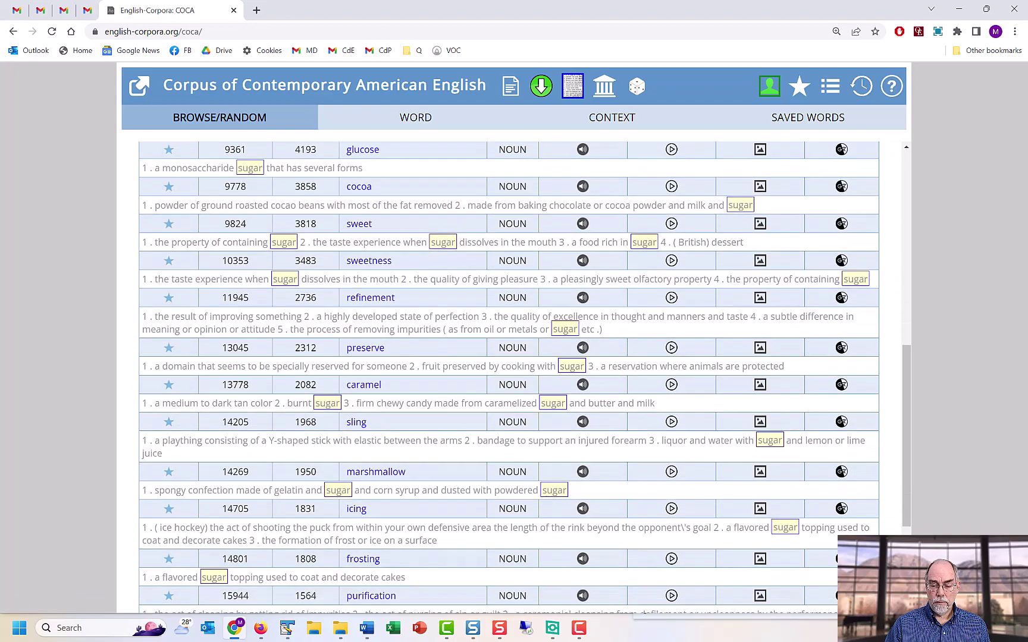
pyautogui.scroll(-2, 508, 377)
pyautogui.scroll(-1, 509, 378)
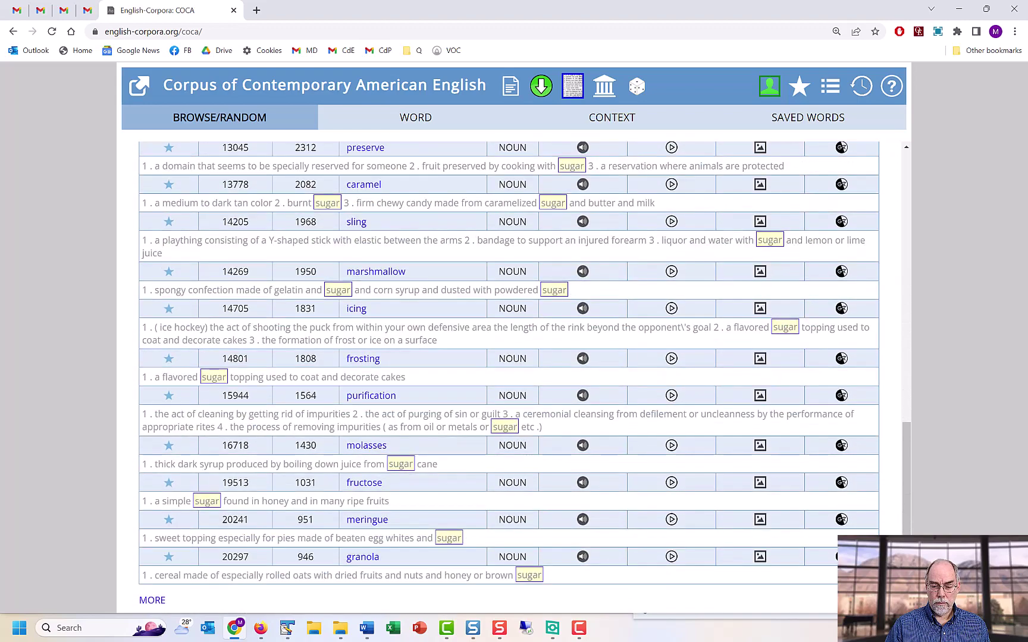
pyautogui.scroll(15, 514, 377)
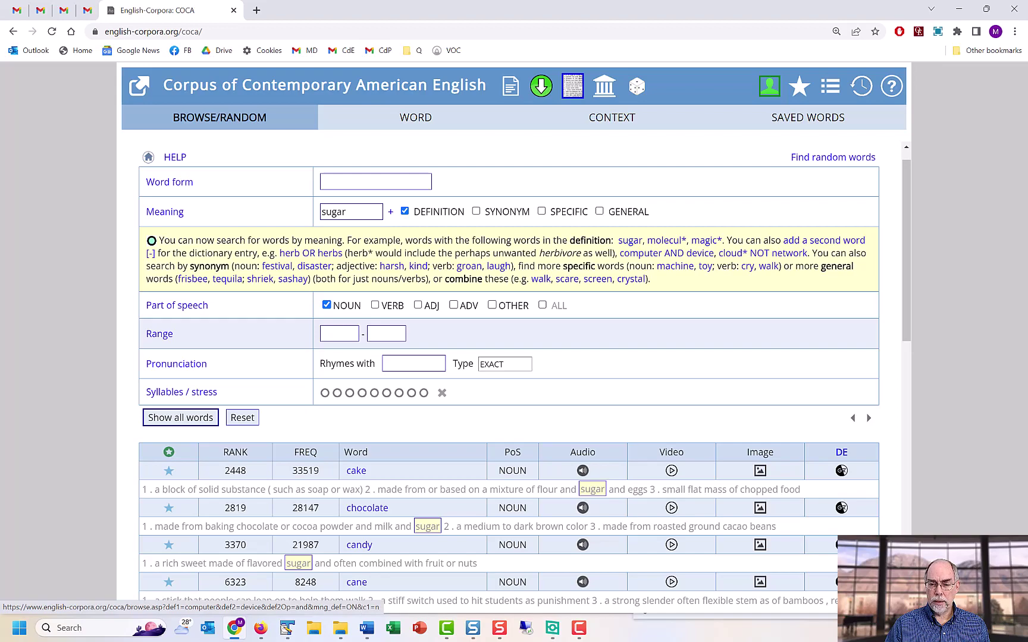
pyautogui.click(665, 253)
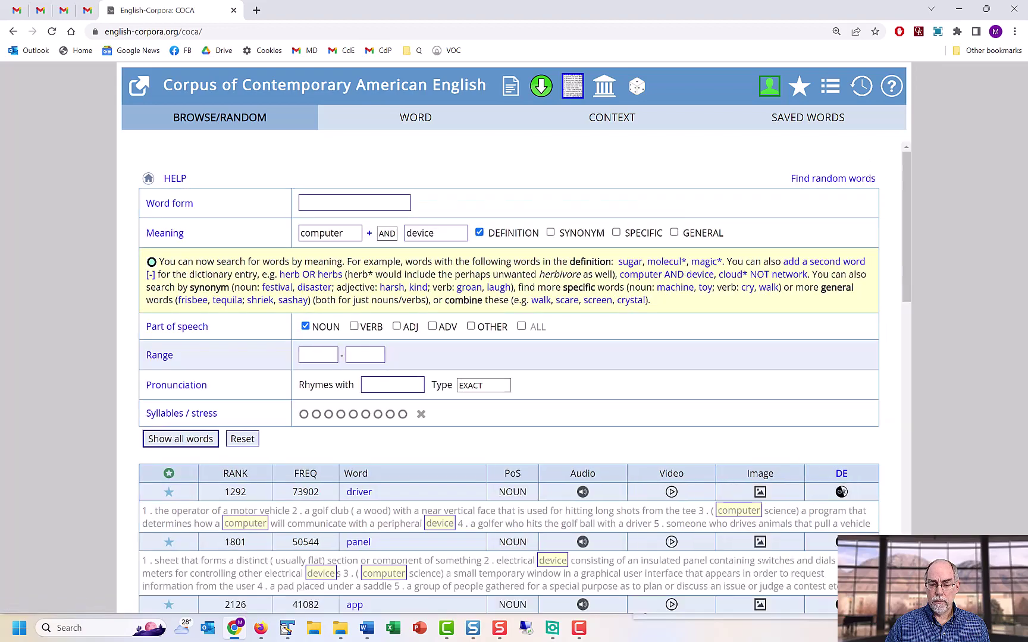
pyautogui.scroll(-3, 508, 378)
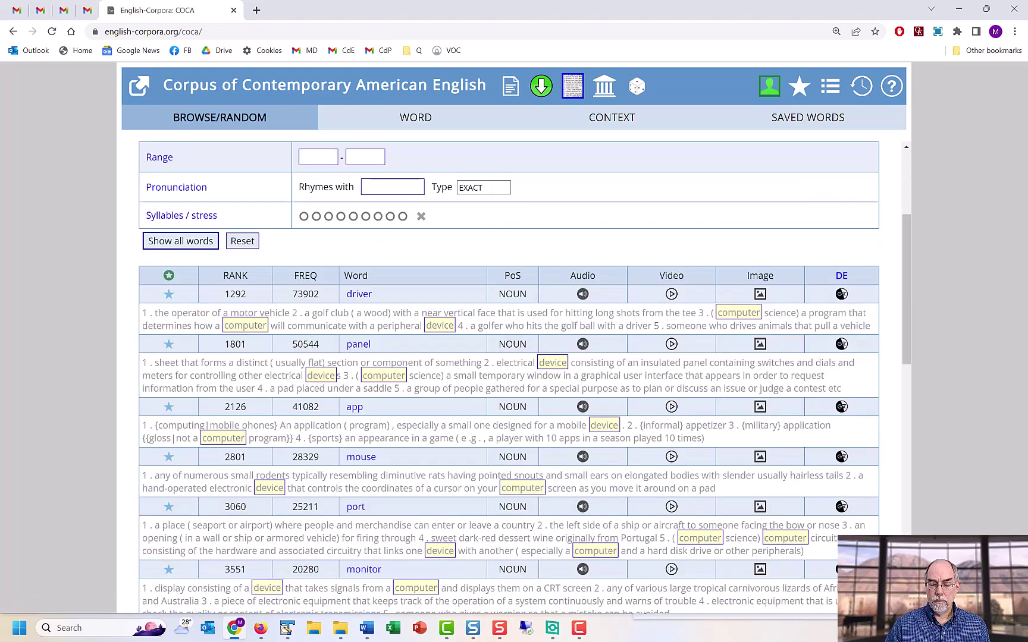
pyautogui.scroll(-5, 509, 378)
pyautogui.scroll(-1, 508, 378)
pyautogui.scroll(-2, 508, 377)
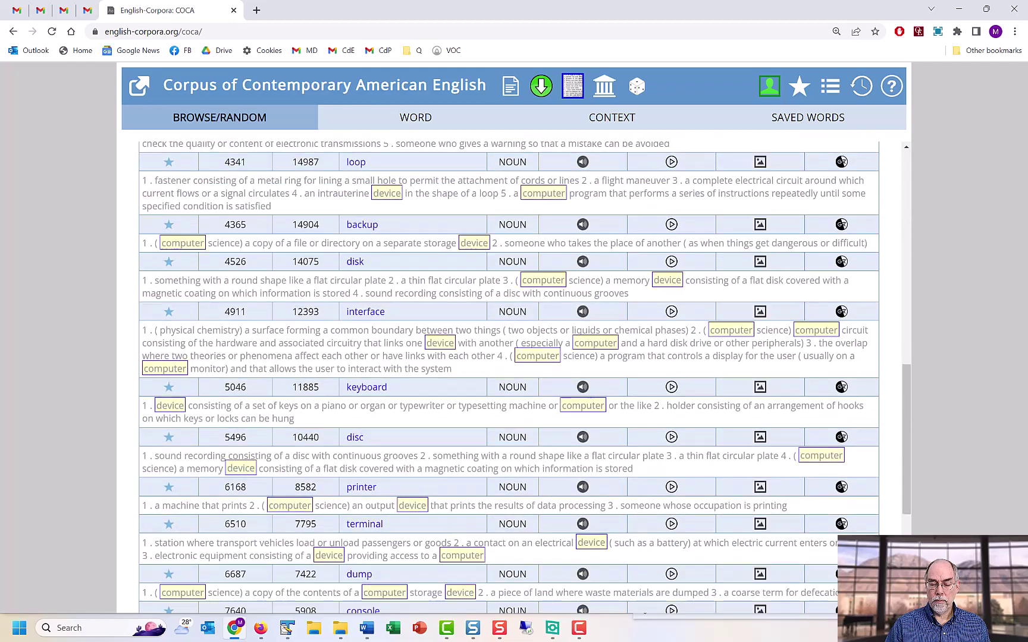
pyautogui.scroll(-1, 508, 377)
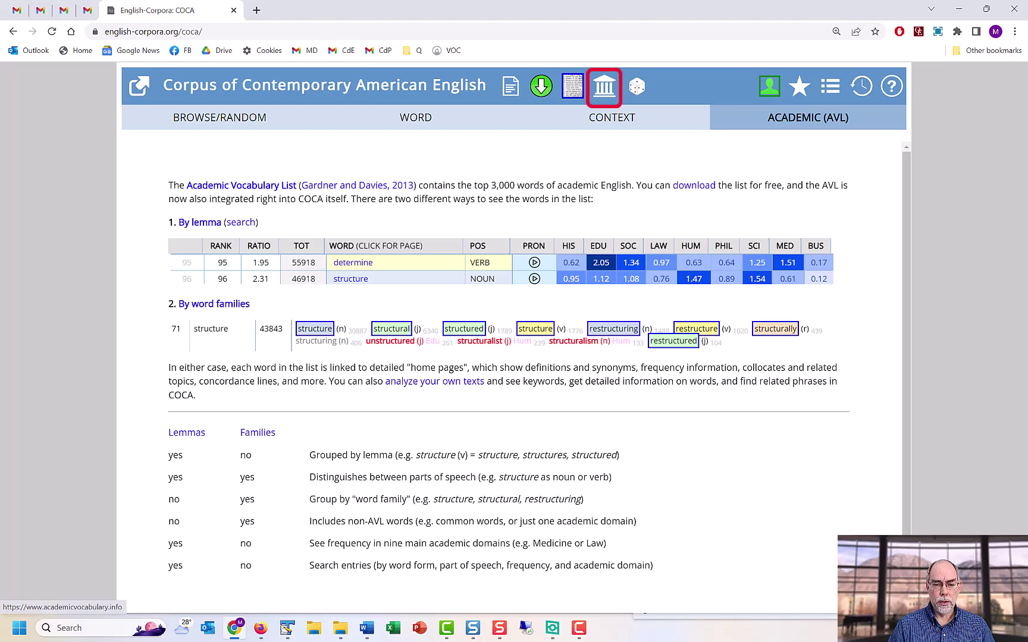
# Browse the ranked Academic Vocabulary List by lemma and bring up the word page for 'additional'
pyautogui.click(199, 222)
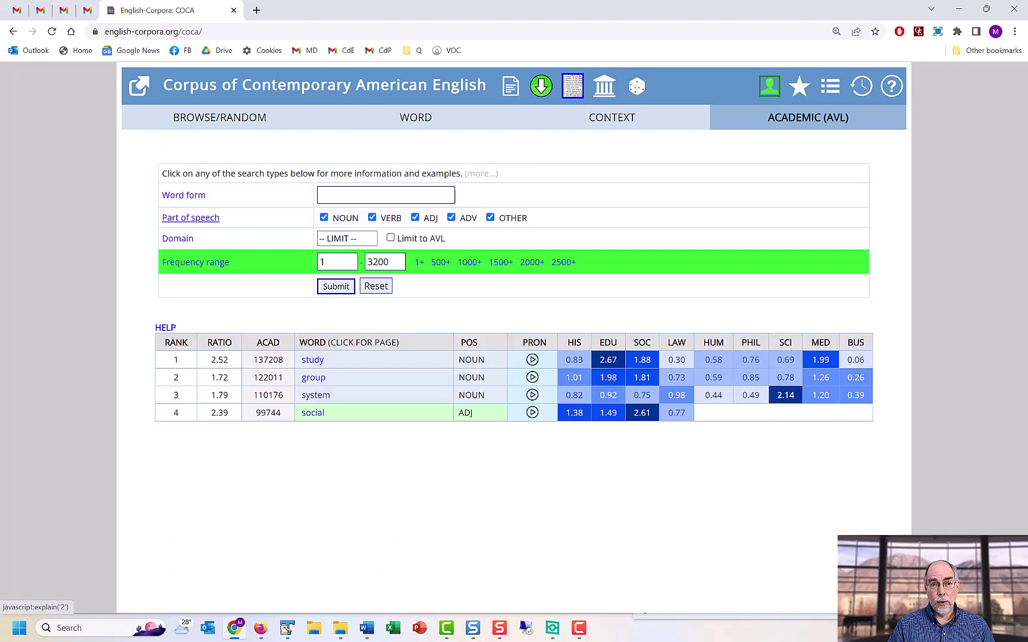
pyautogui.scroll(-15, 509, 378)
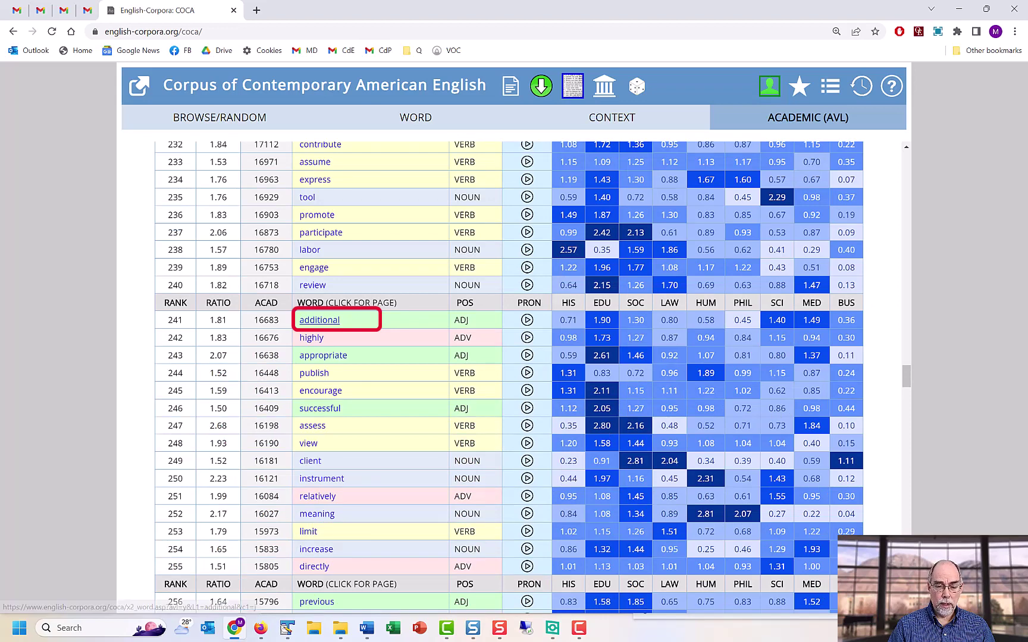
pyautogui.click(319, 320)
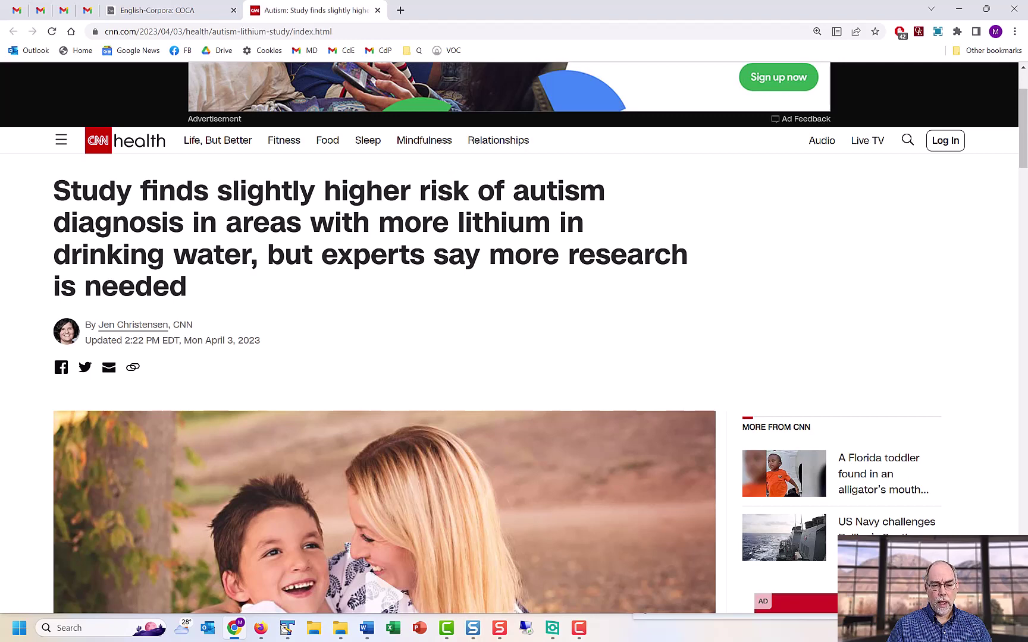
# Select the CNN article's headline and byline, then return to COCA's Analyze Text tab
pyautogui.moveTo(53, 185)
pyautogui.mouseDown()
pyautogui.moveTo(185, 225)
pyautogui.moveTo(192, 329)
pyautogui.mouseUp()
pyautogui.hotkey('ctrl', 'shift', 'Tab')
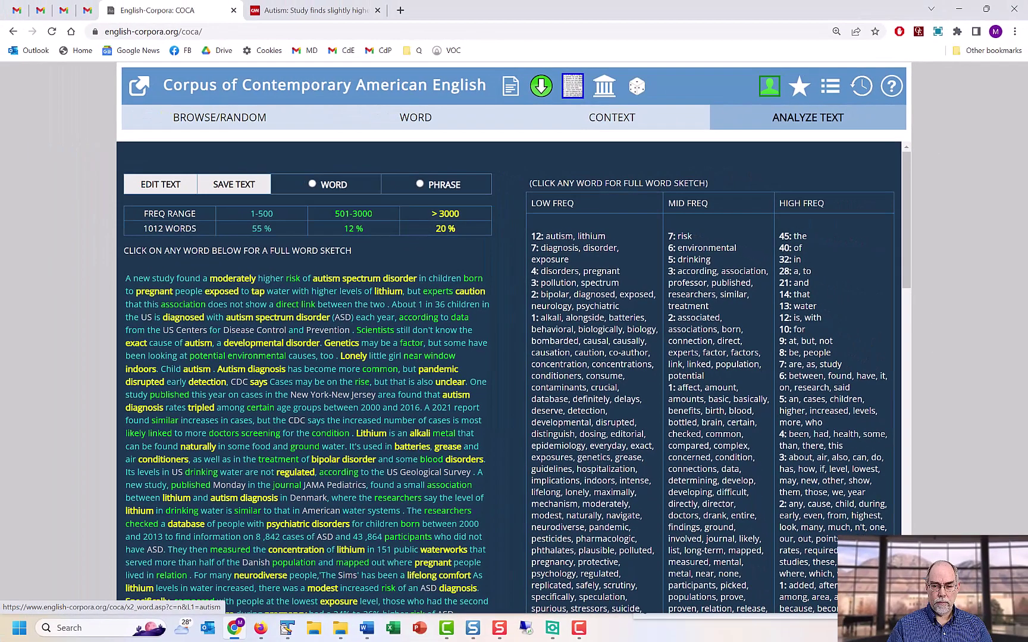
pyautogui.click(560, 236)
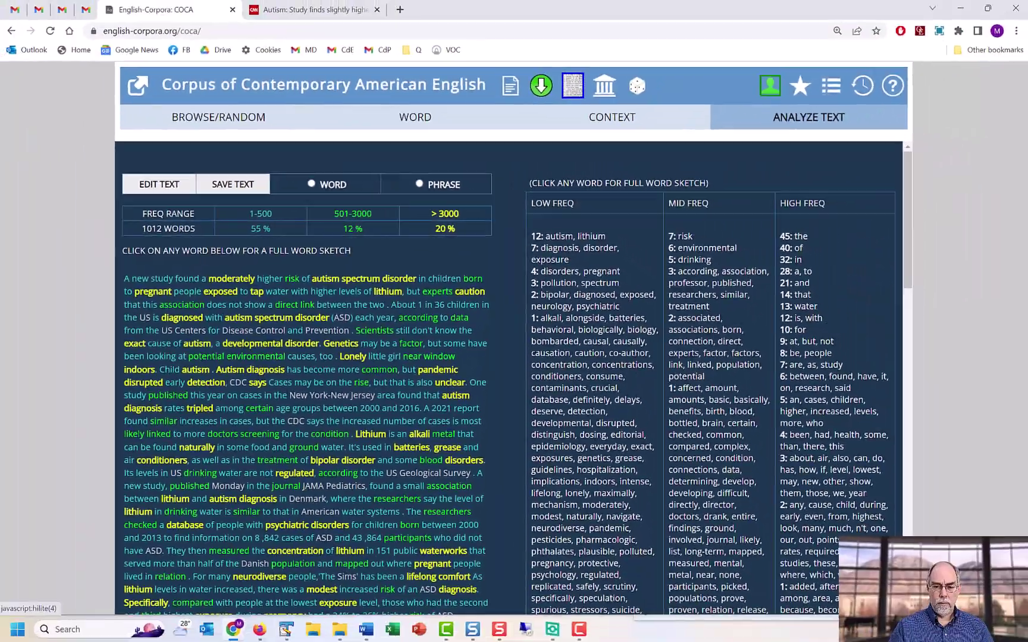
pyautogui.click(608, 236)
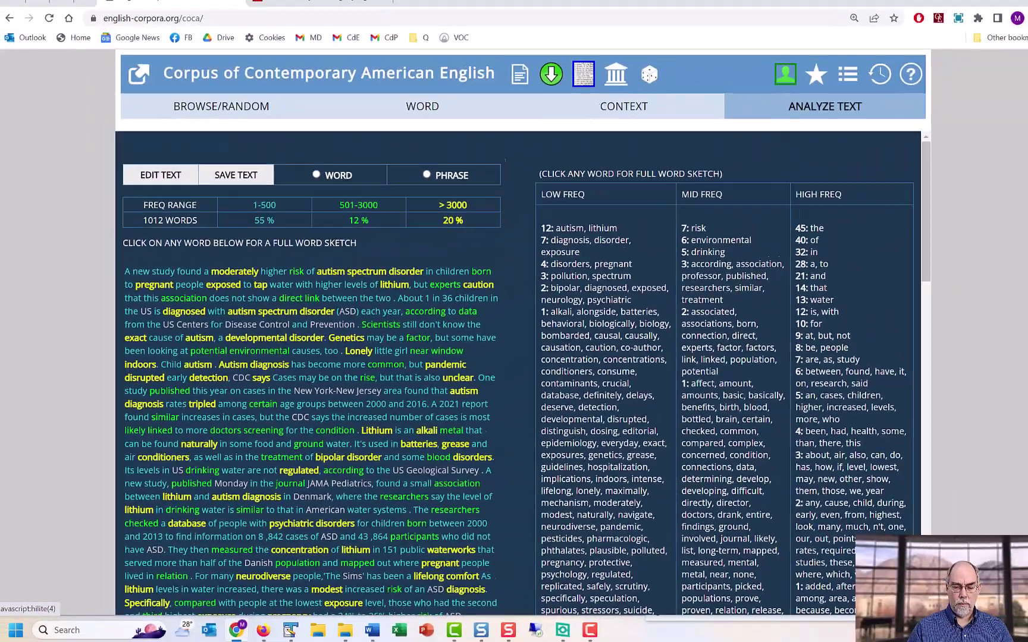
pyautogui.click(454, 464)
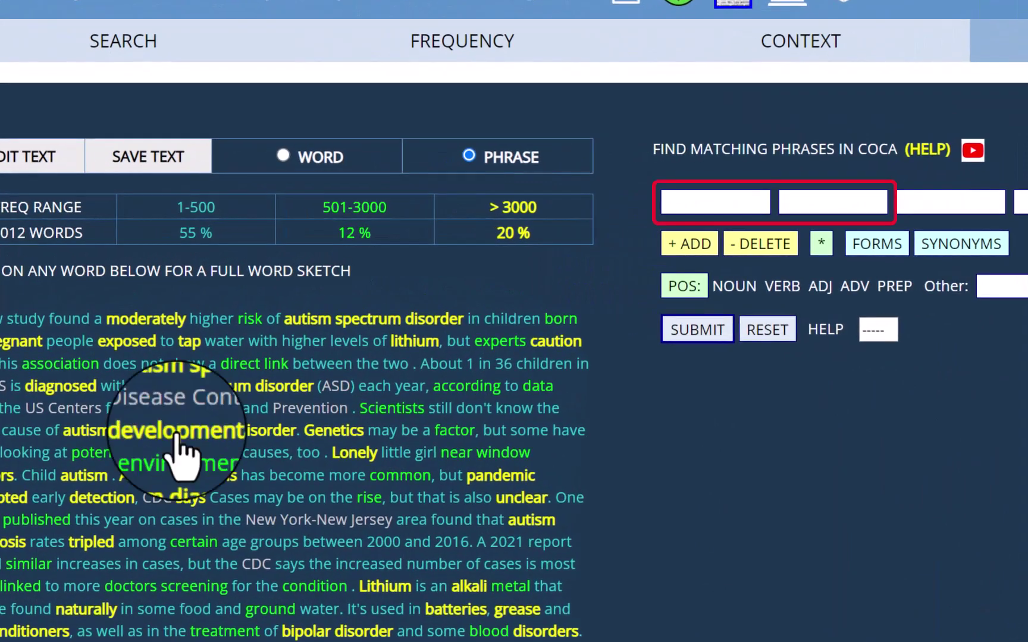
# Build the phrase 'developmental' + any NOUN from 'developmental disorder' and submit the search
pyautogui.click(175, 439)
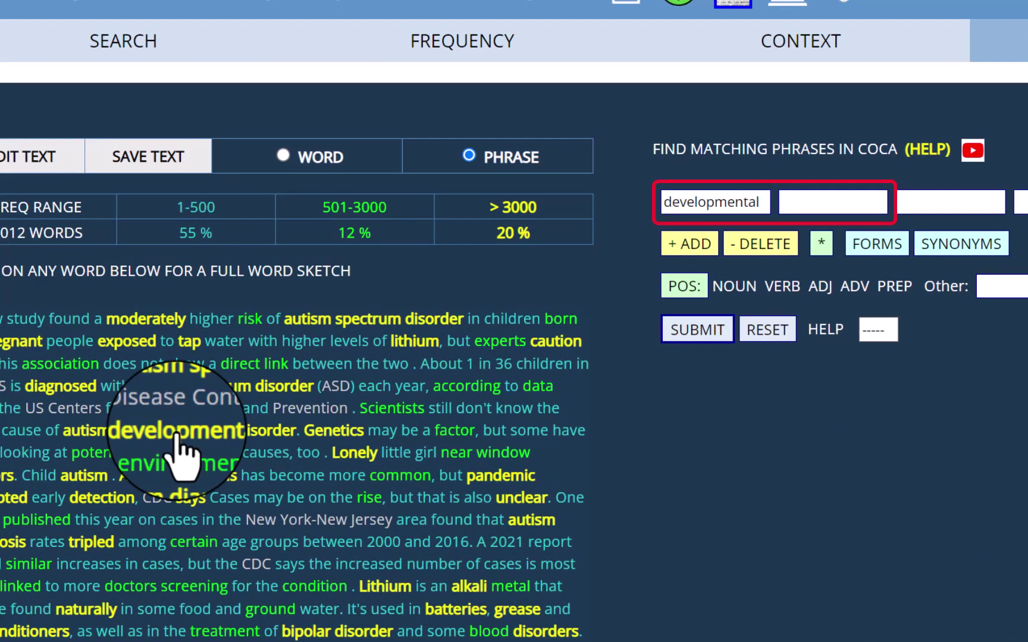
pyautogui.click(262, 434)
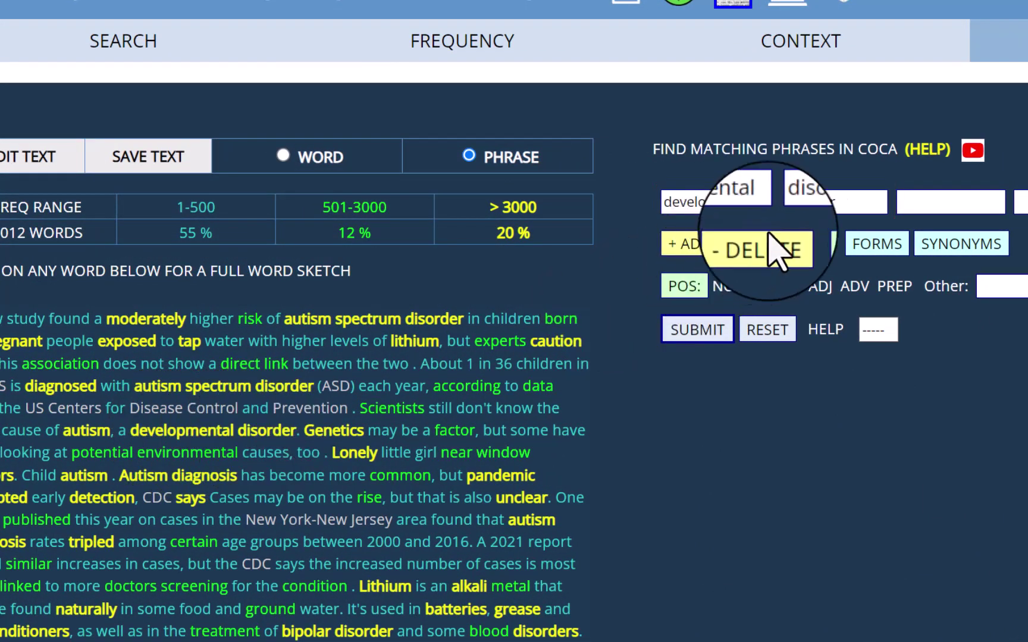
pyautogui.click(833, 201)
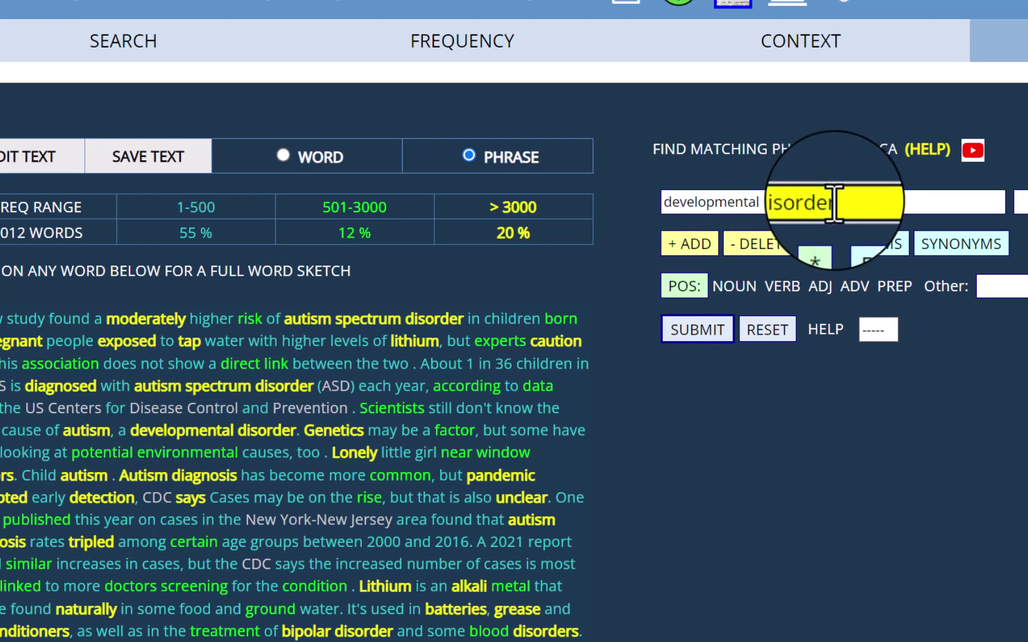
pyautogui.click(727, 287)
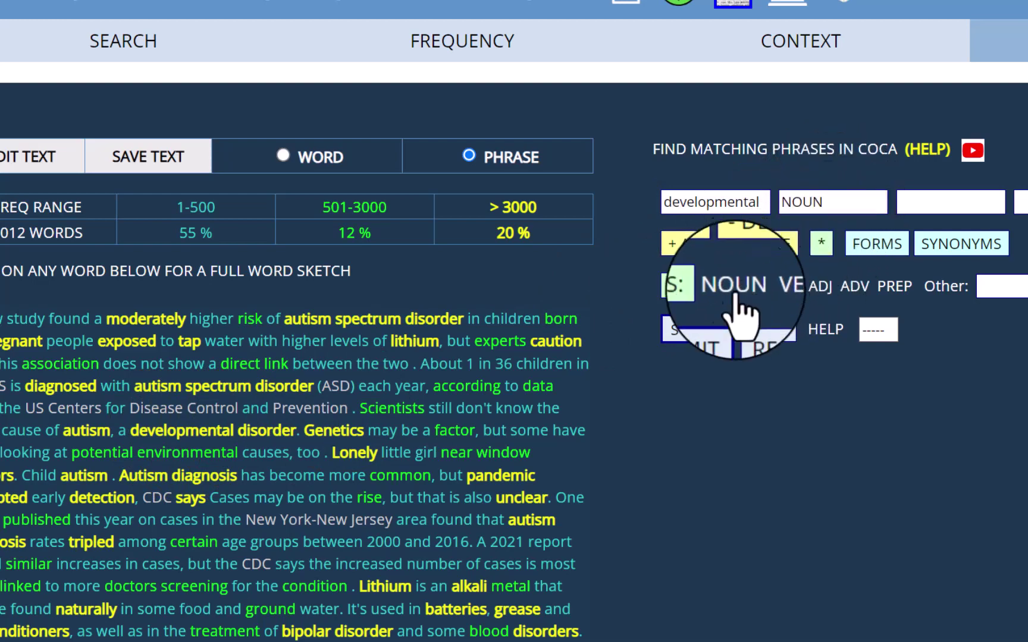
pyautogui.click(699, 331)
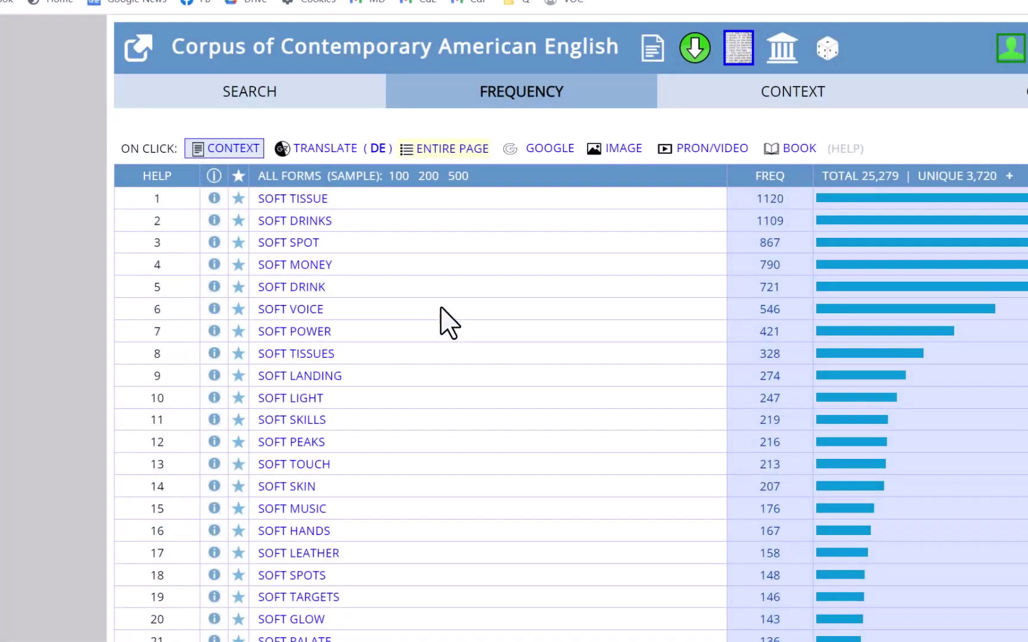
pyautogui.click(293, 244)
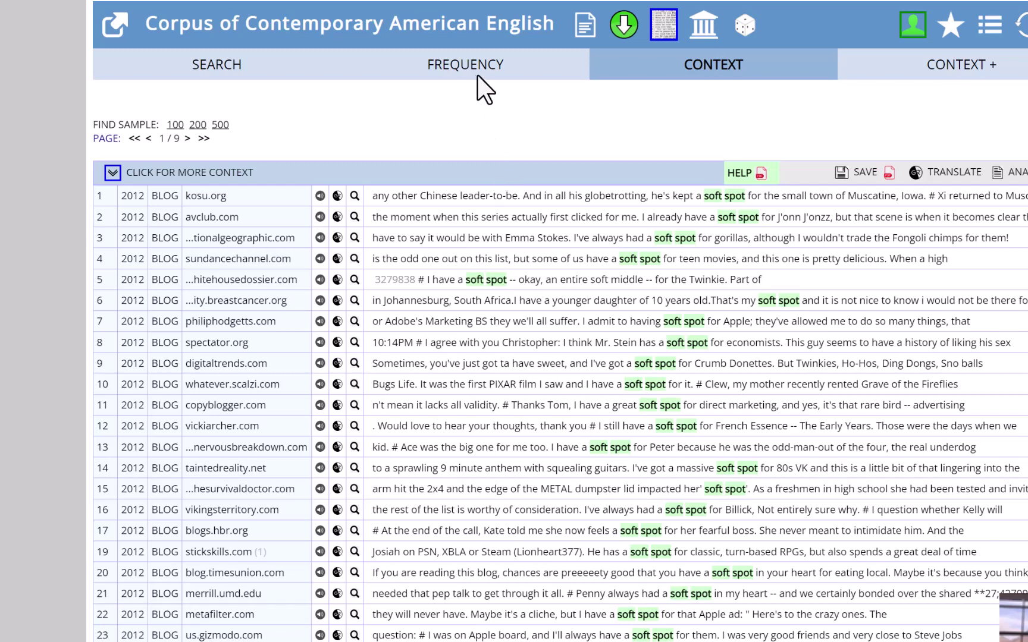
pyautogui.click(474, 70)
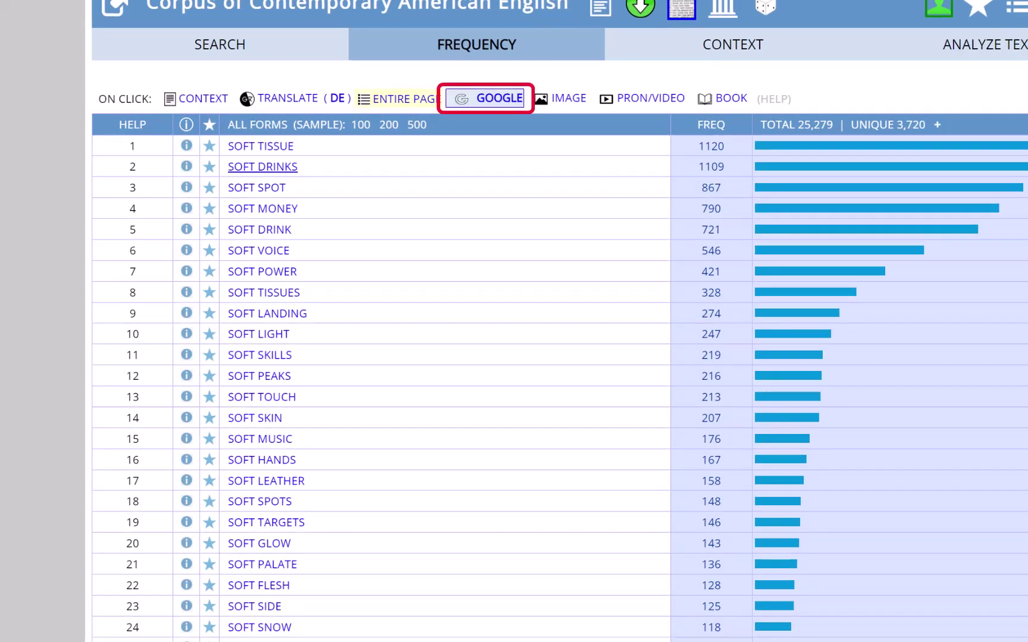
pyautogui.click(263, 166)
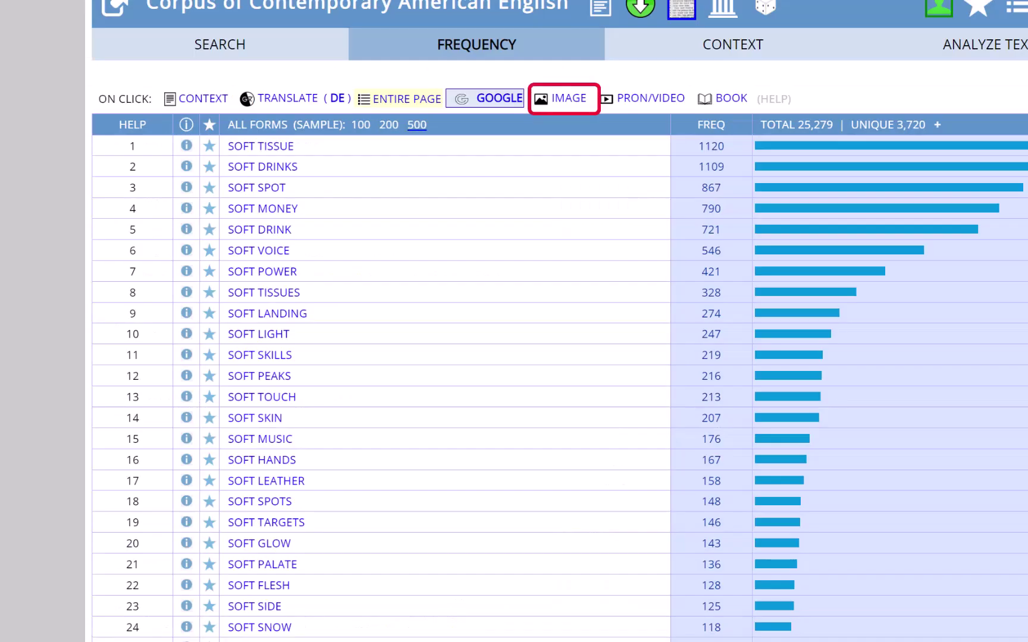
pyautogui.click(559, 99)
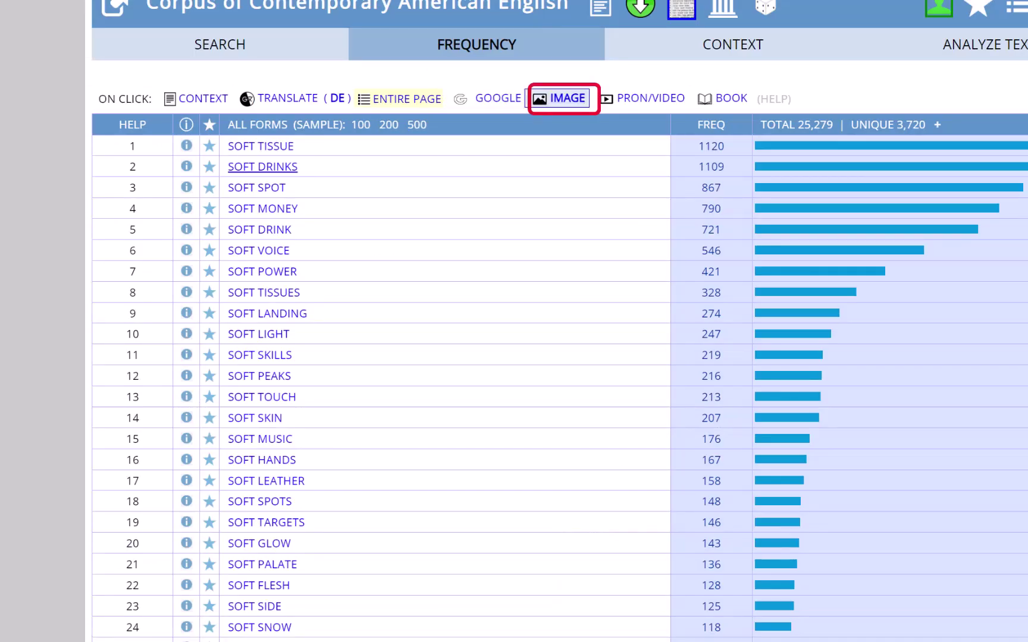
pyautogui.click(262, 166)
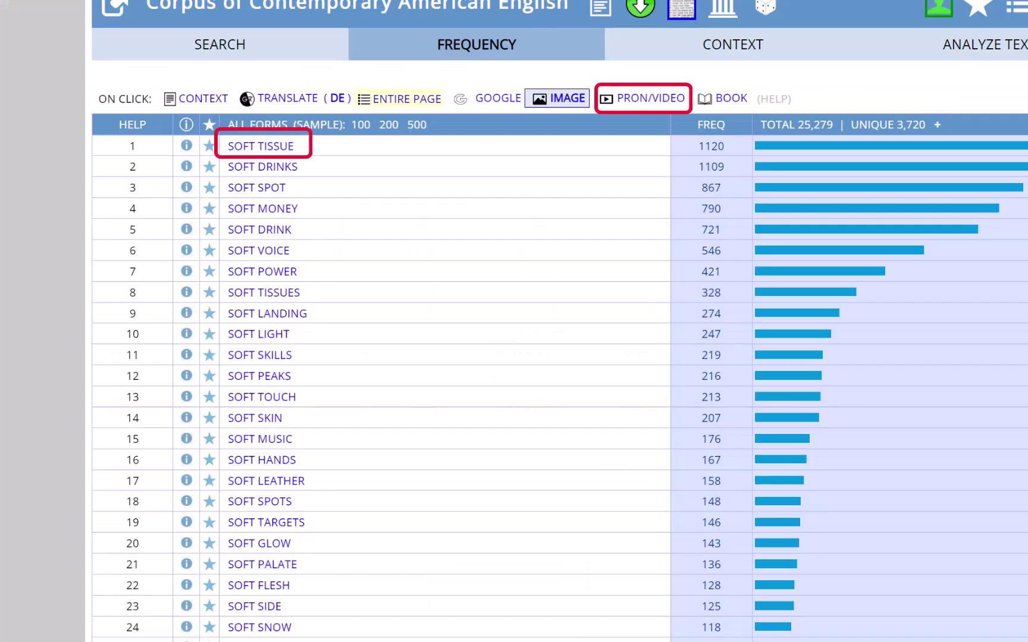
pyautogui.click(643, 98)
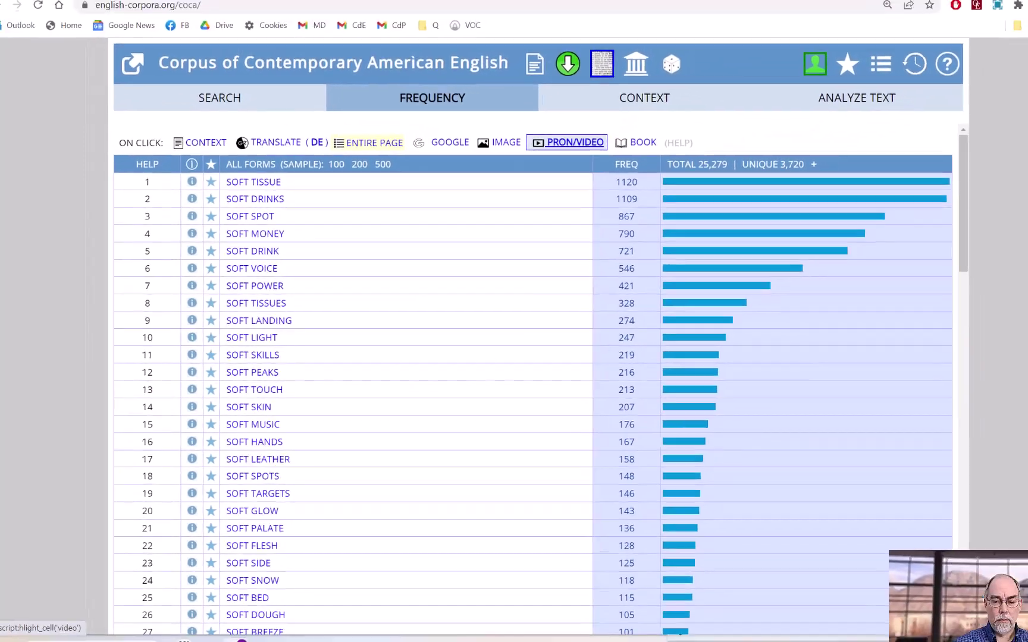
pyautogui.click(254, 177)
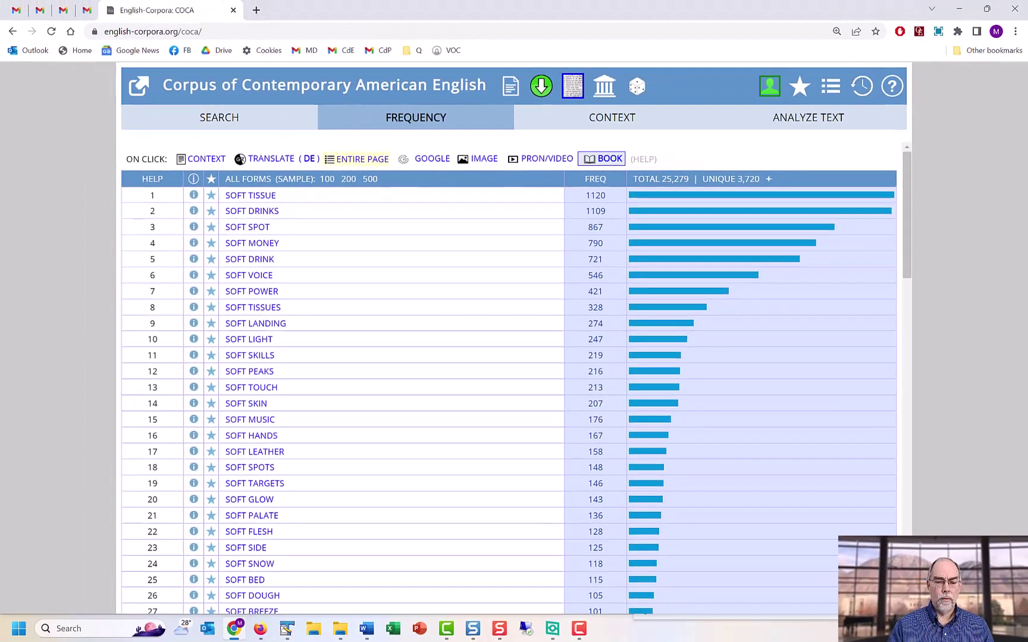
pyautogui.click(217, 195)
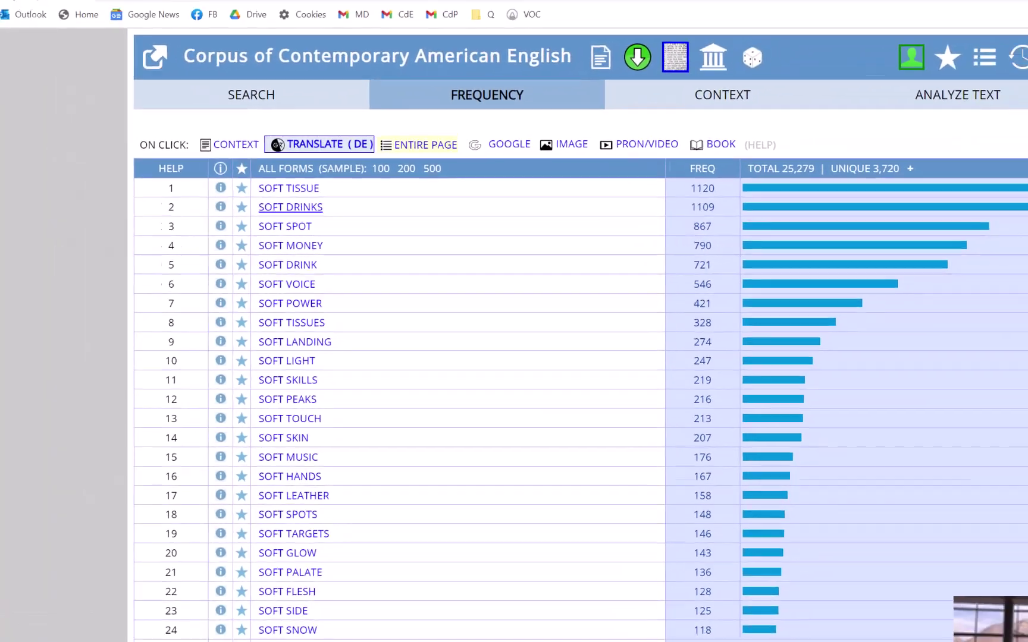
pyautogui.click(250, 203)
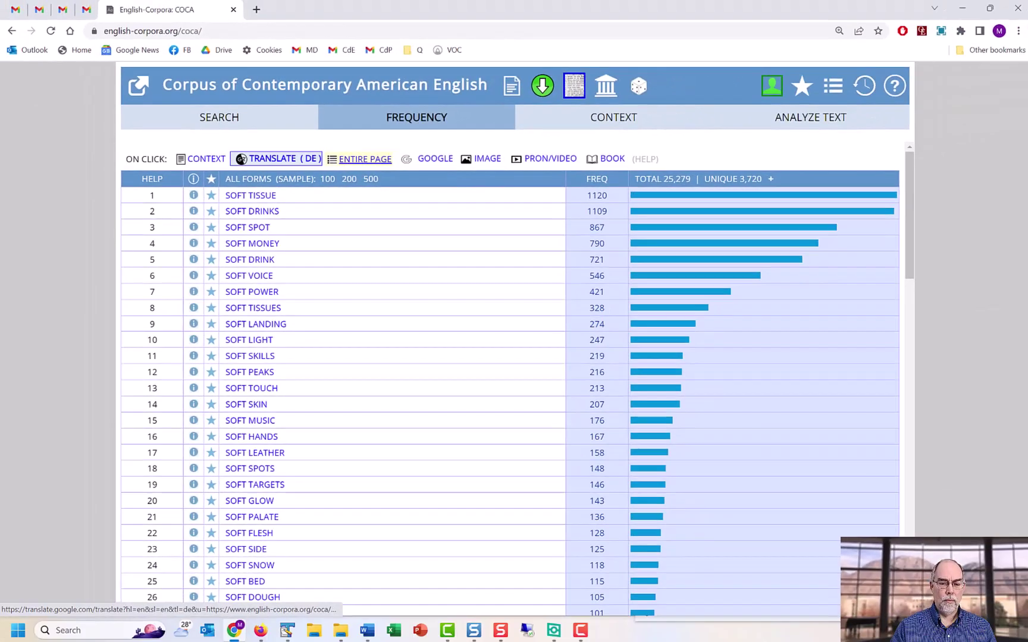
pyautogui.click(416, 163)
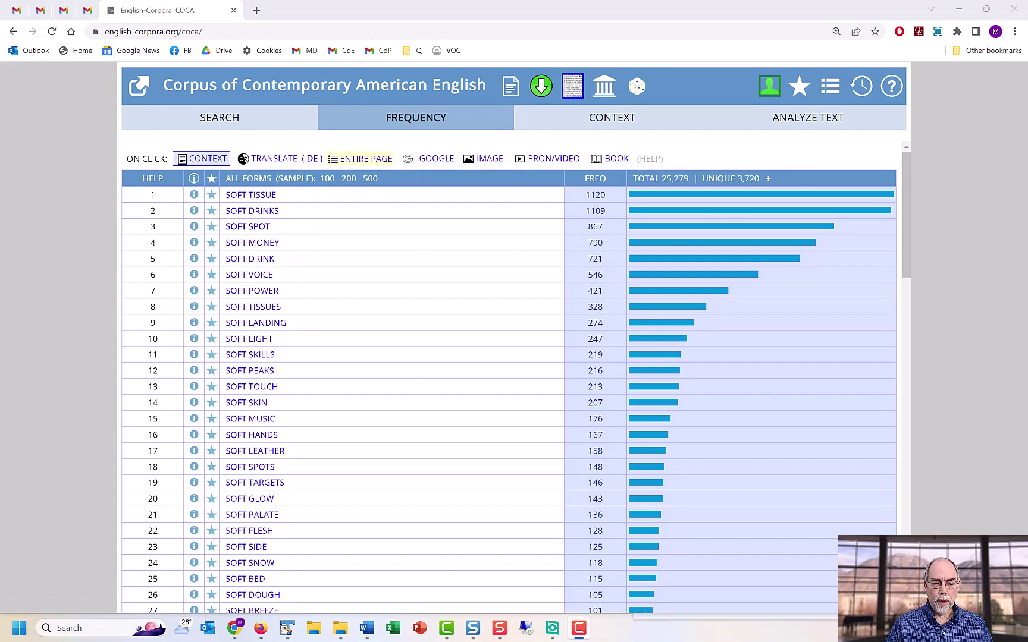
# Show the example lines for 'soft spot' and listen to the fourth line read aloud
pyautogui.click(245, 228)
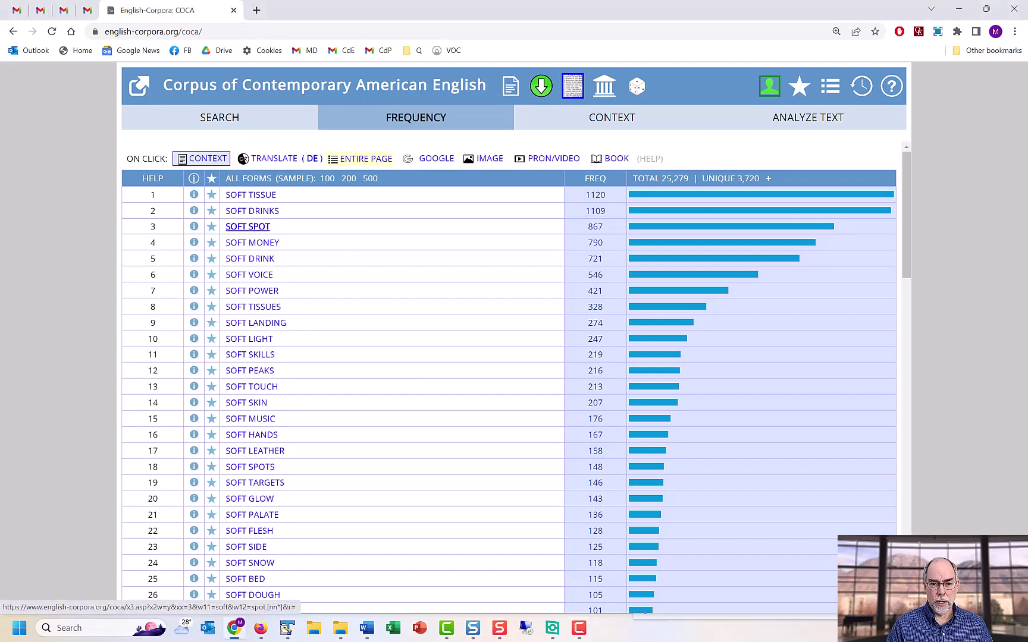
pyautogui.click(248, 227)
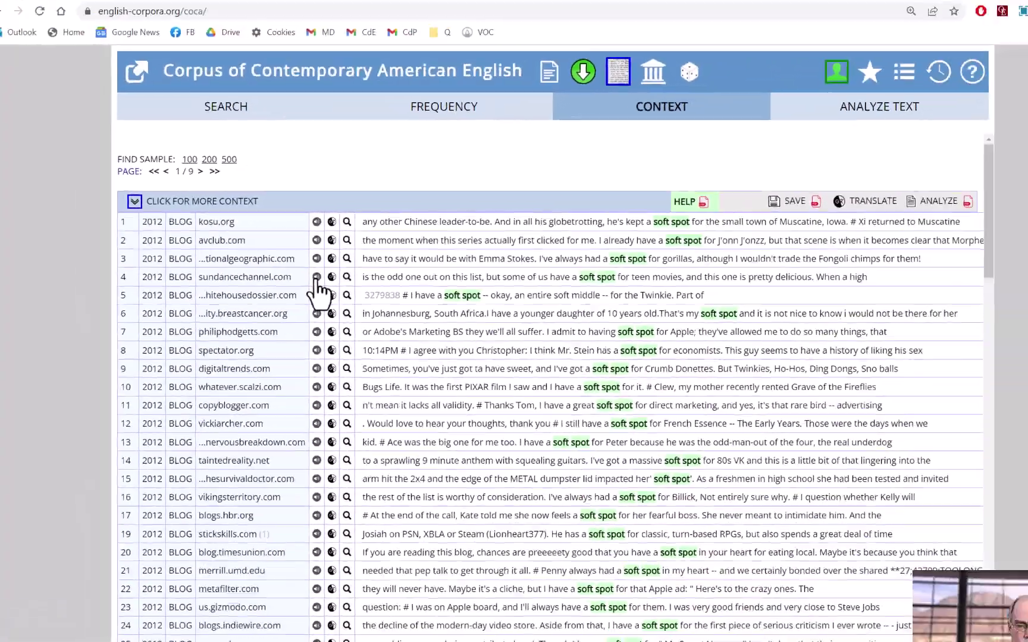
pyautogui.click(317, 277)
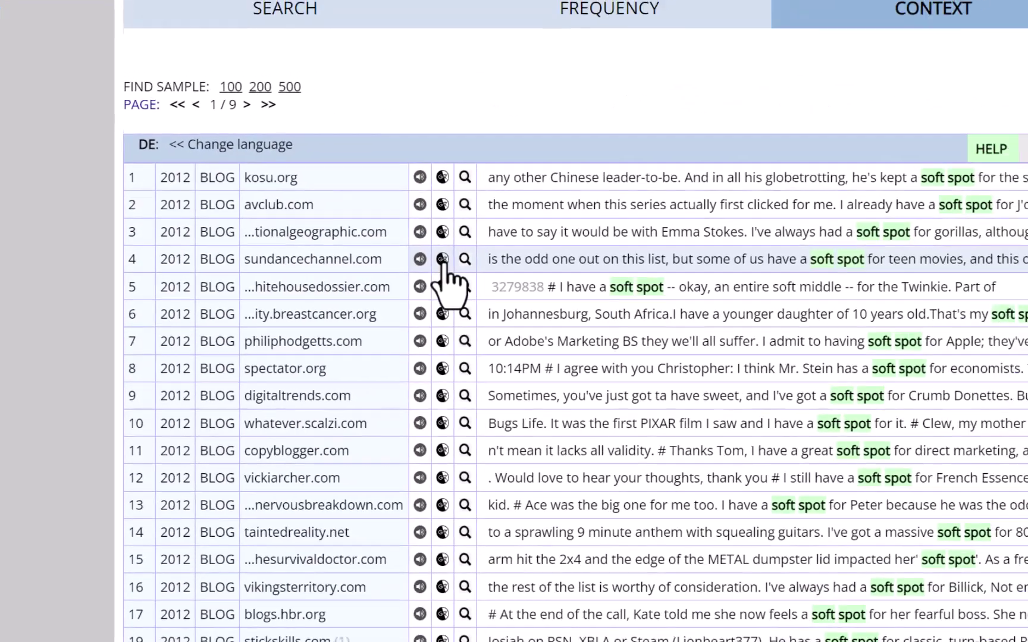
# Translate the fourth 'soft spot' line, switch the target to Arabic, then return to the corpus lines
pyautogui.click(479, 256)
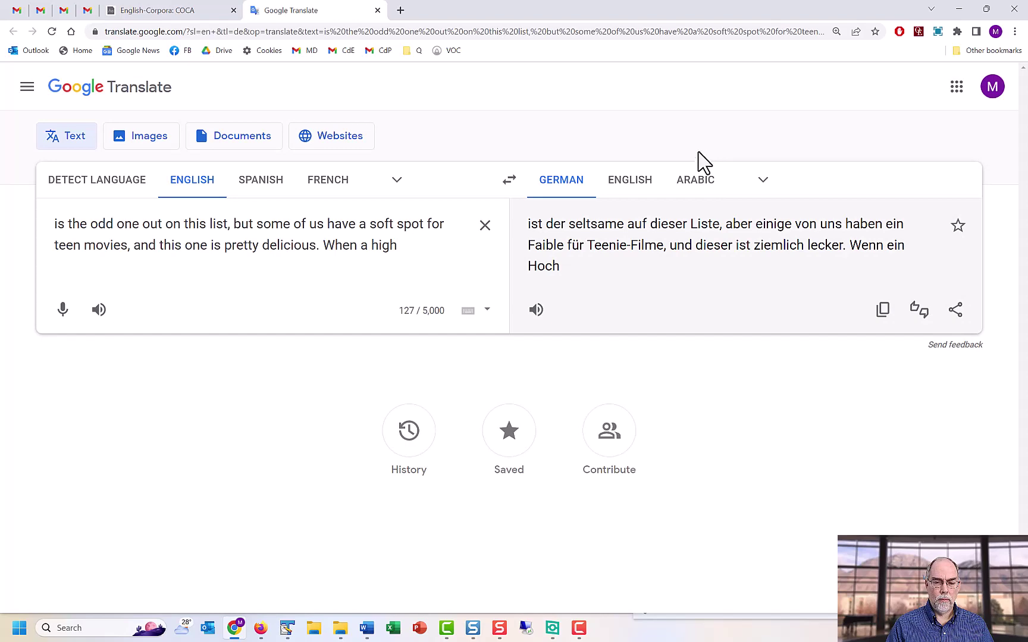
pyautogui.click(697, 190)
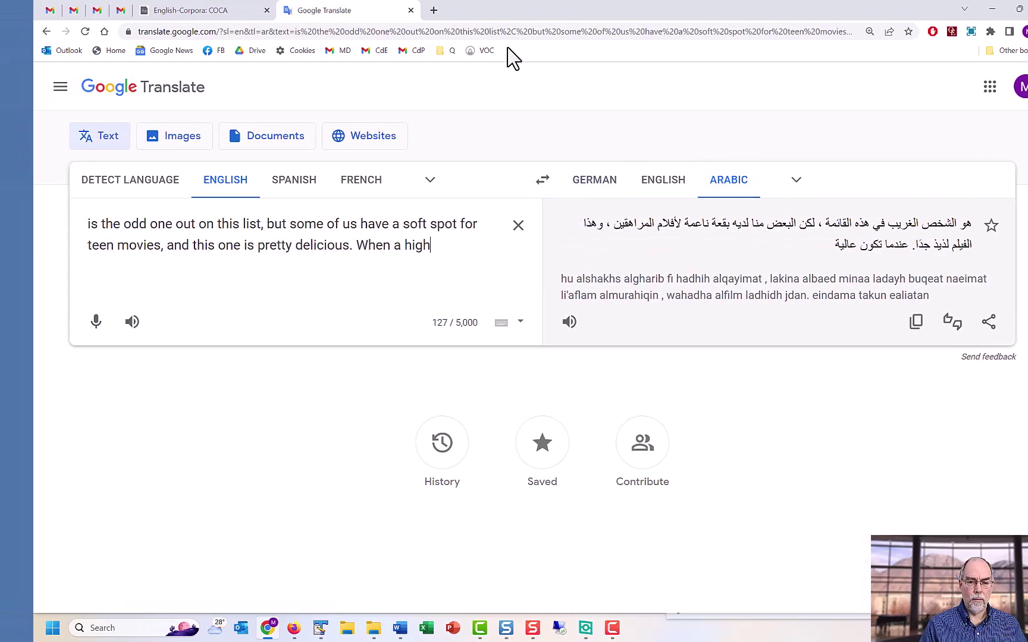
pyautogui.click(410, 10)
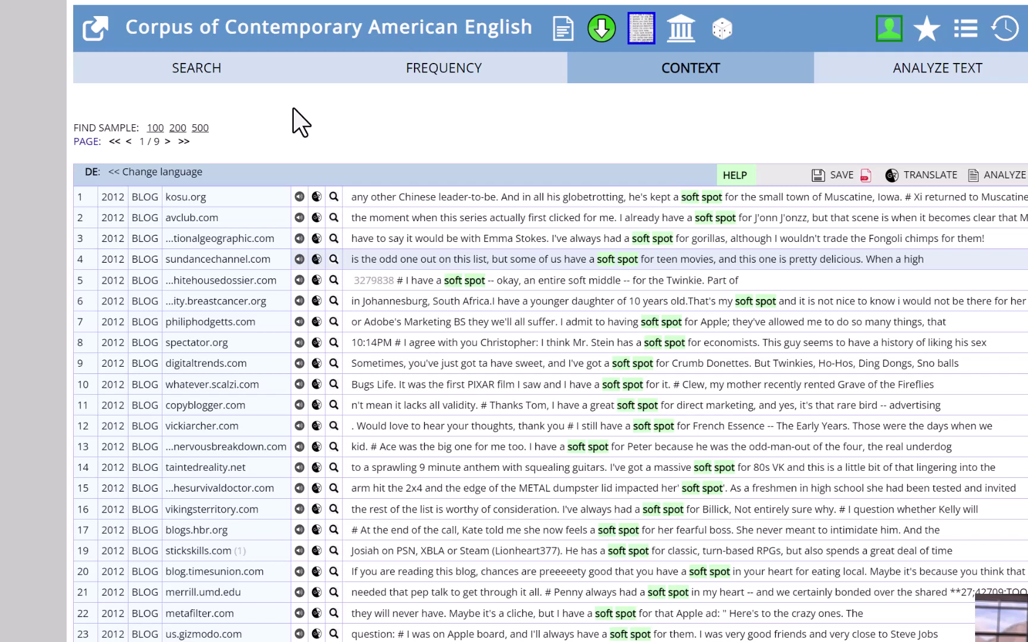
# Box line 4 into words, view info and the word page for 'delicious', then return to the context lines
pyautogui.click(334, 259)
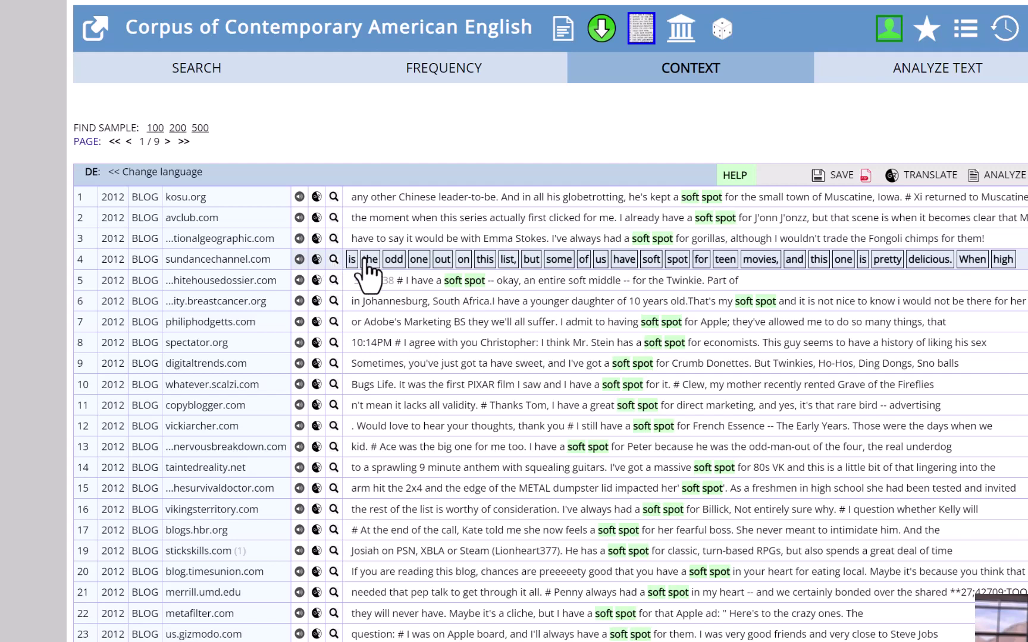
pyautogui.click(929, 261)
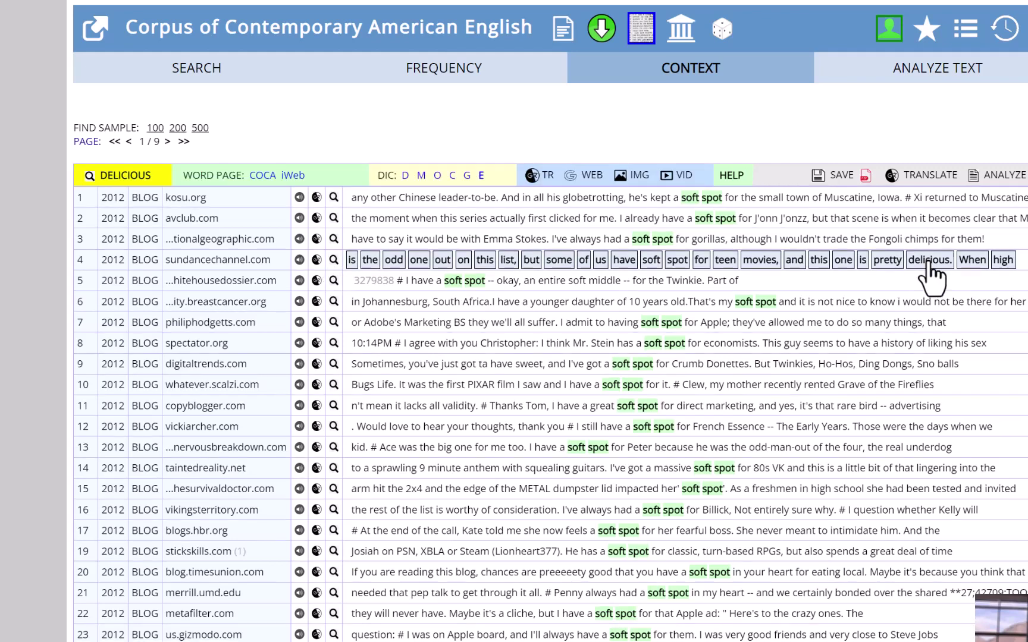
pyautogui.click(258, 176)
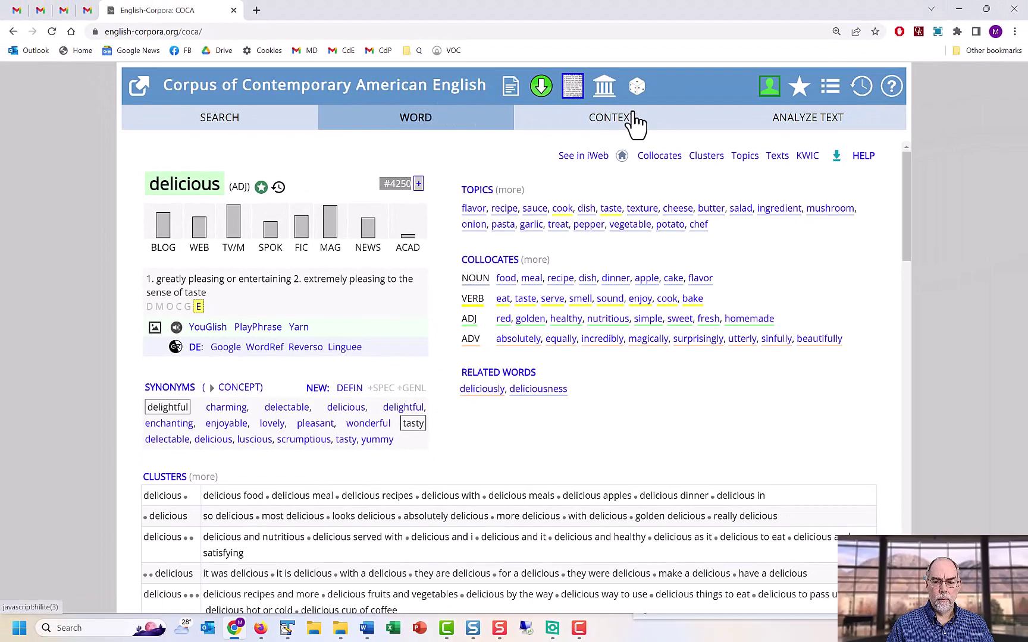
pyautogui.click(608, 124)
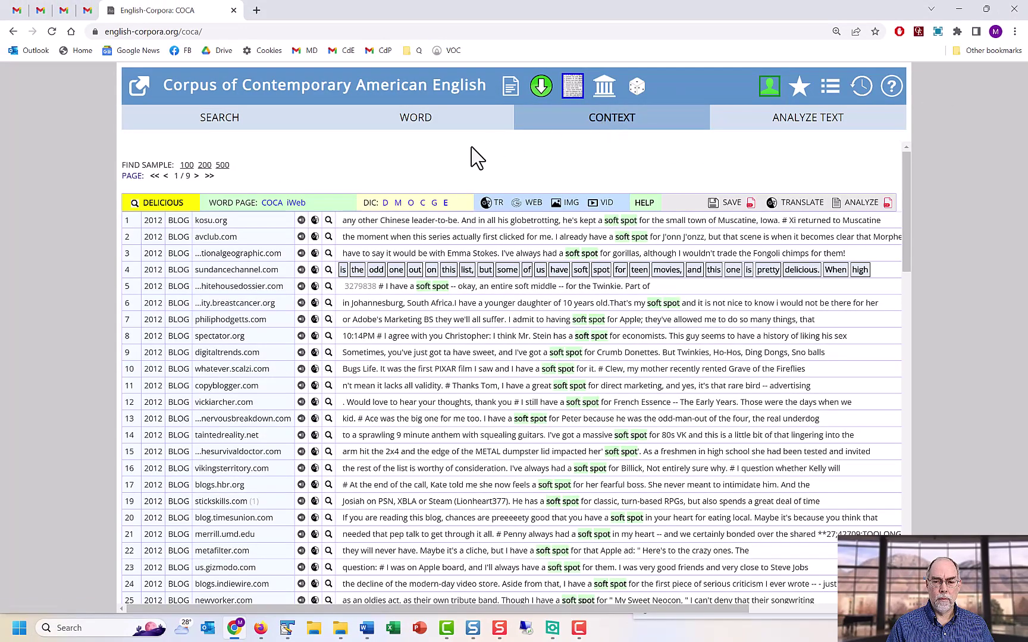